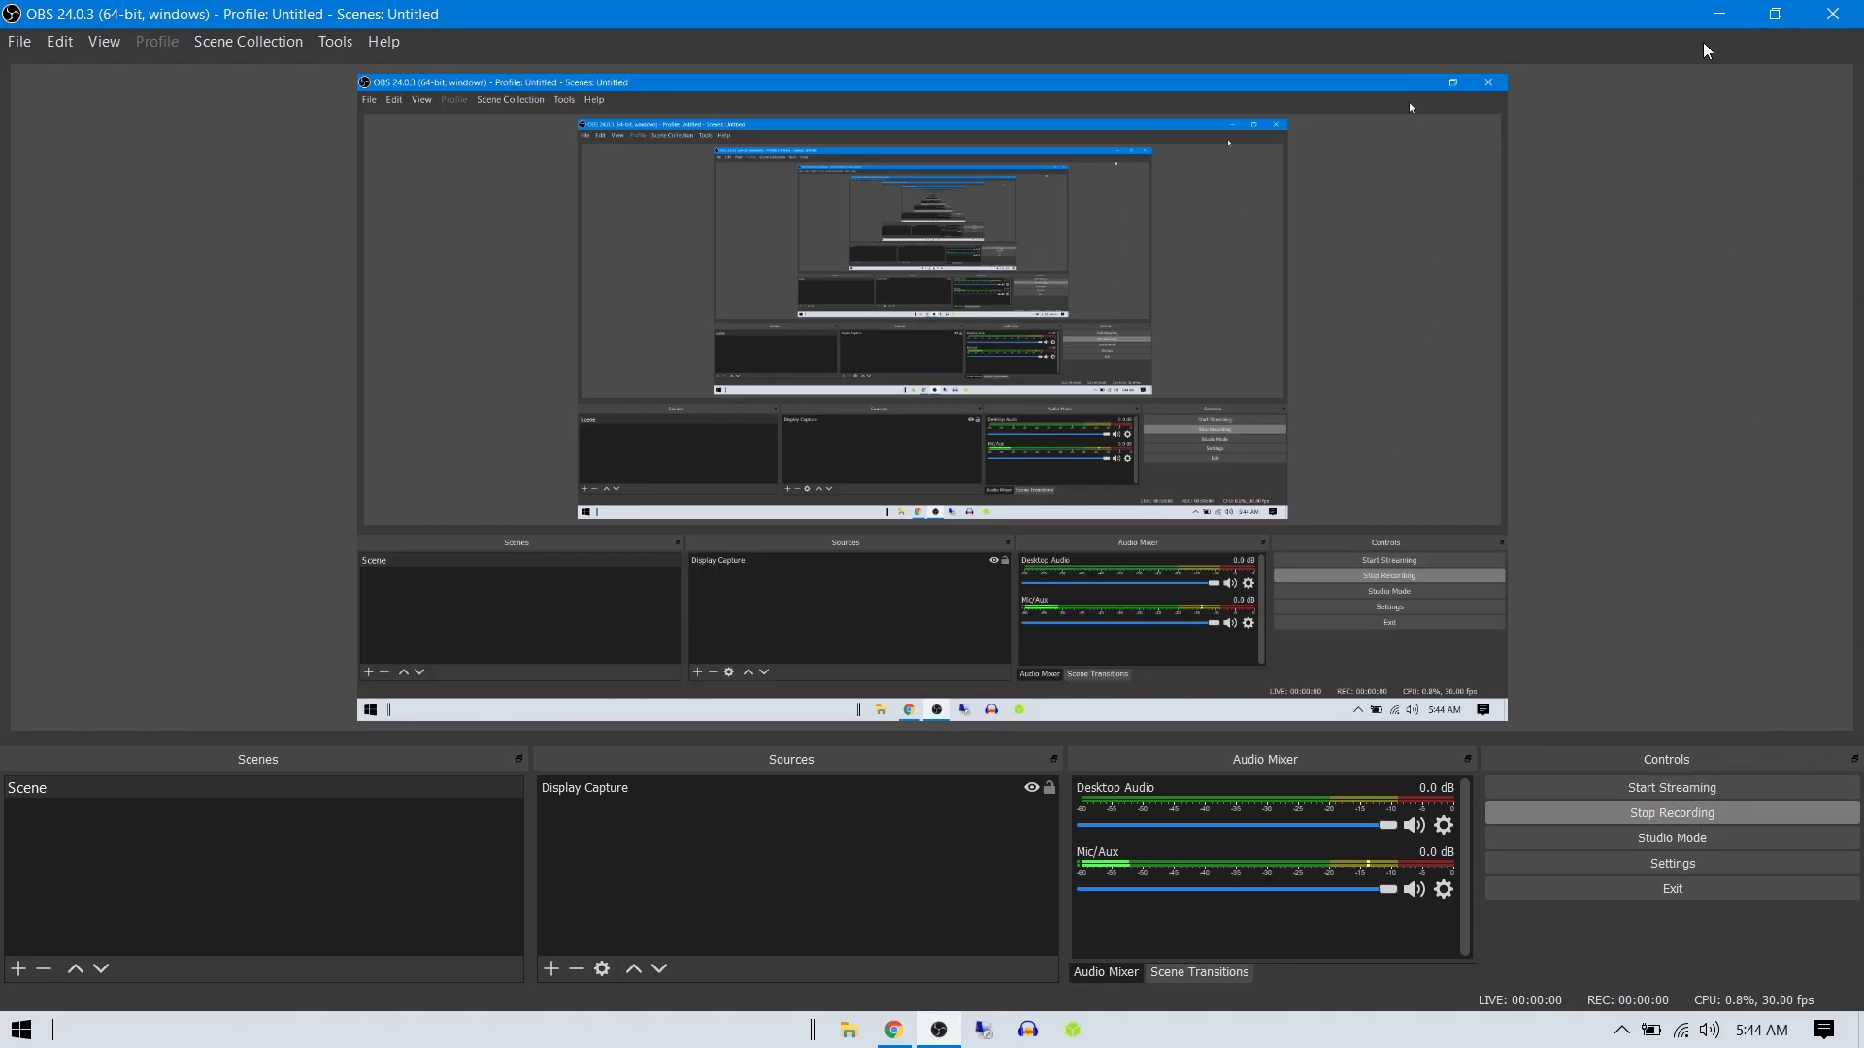
- Minimize OBS Studio to reveal the balenaEtcher home page in Chrome
{"action": "left_click", "coordinate": [1718, 16]}
{"action": "left_click", "coordinate": [1724, 15]}
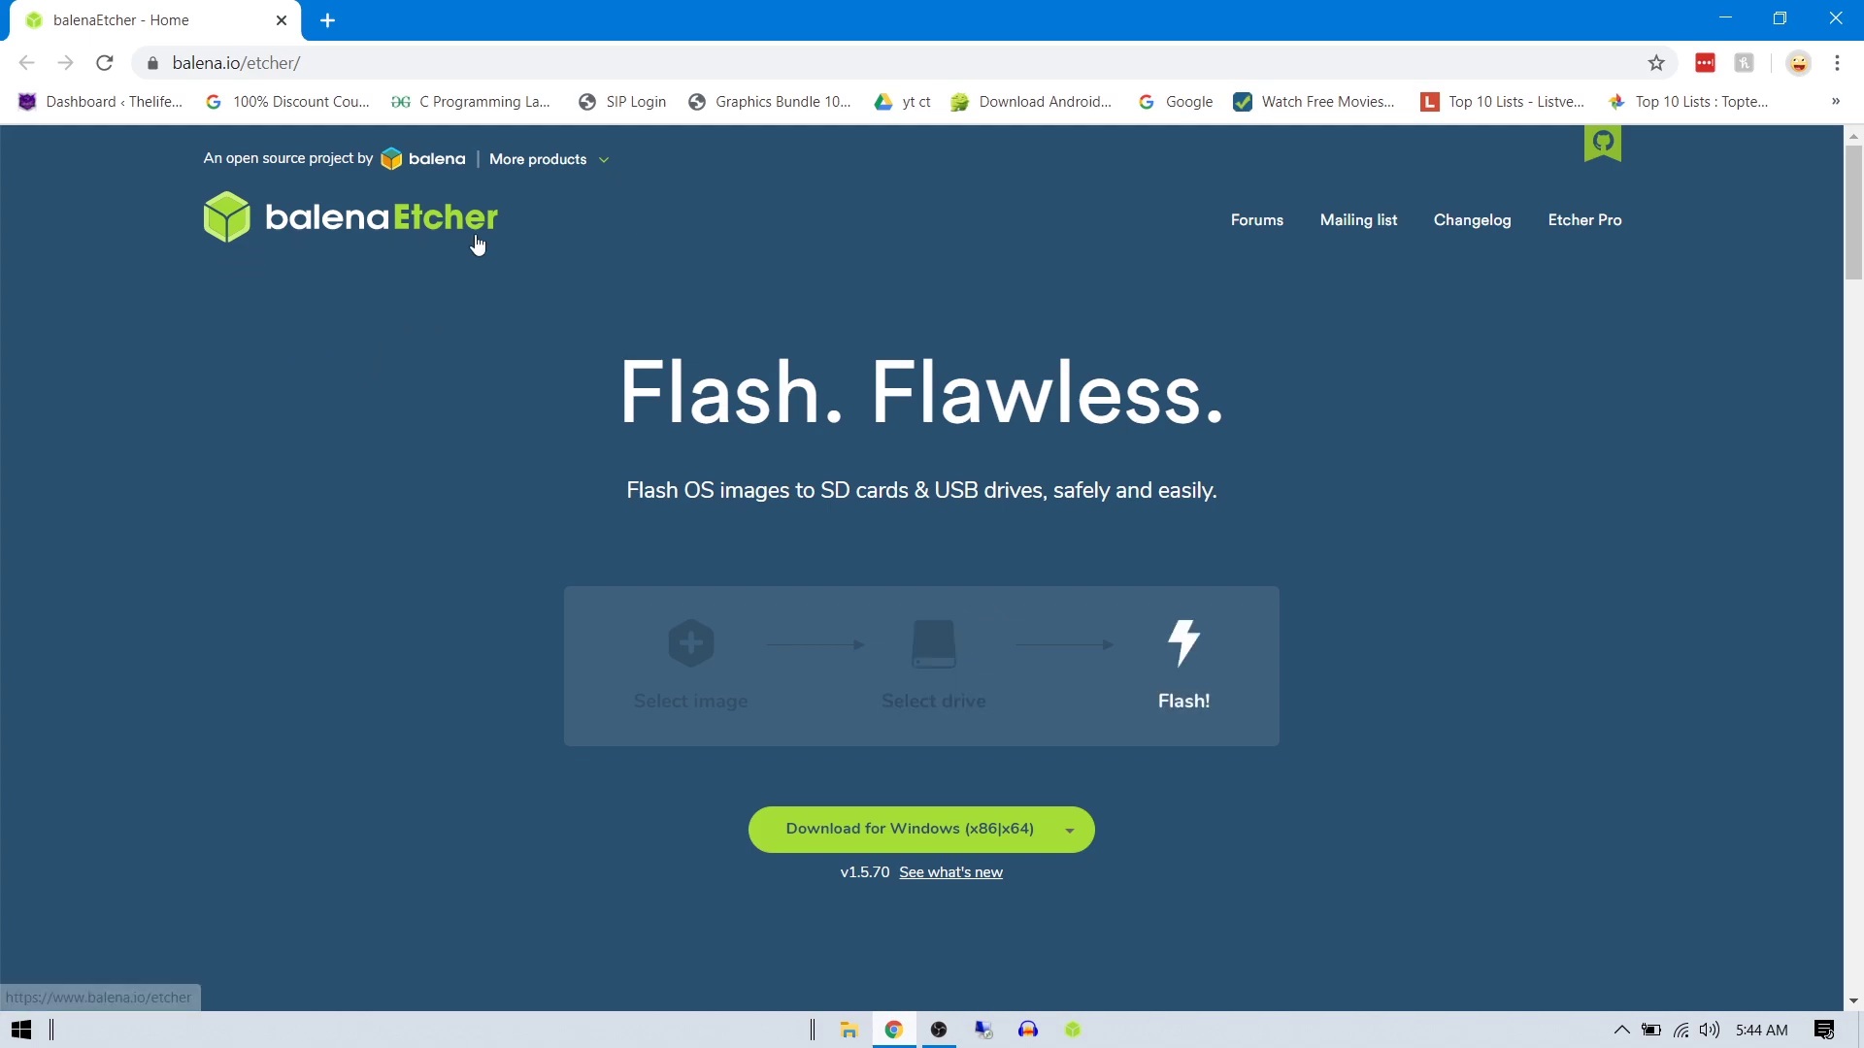
{"action": "left_click", "coordinate": [1070, 832]}
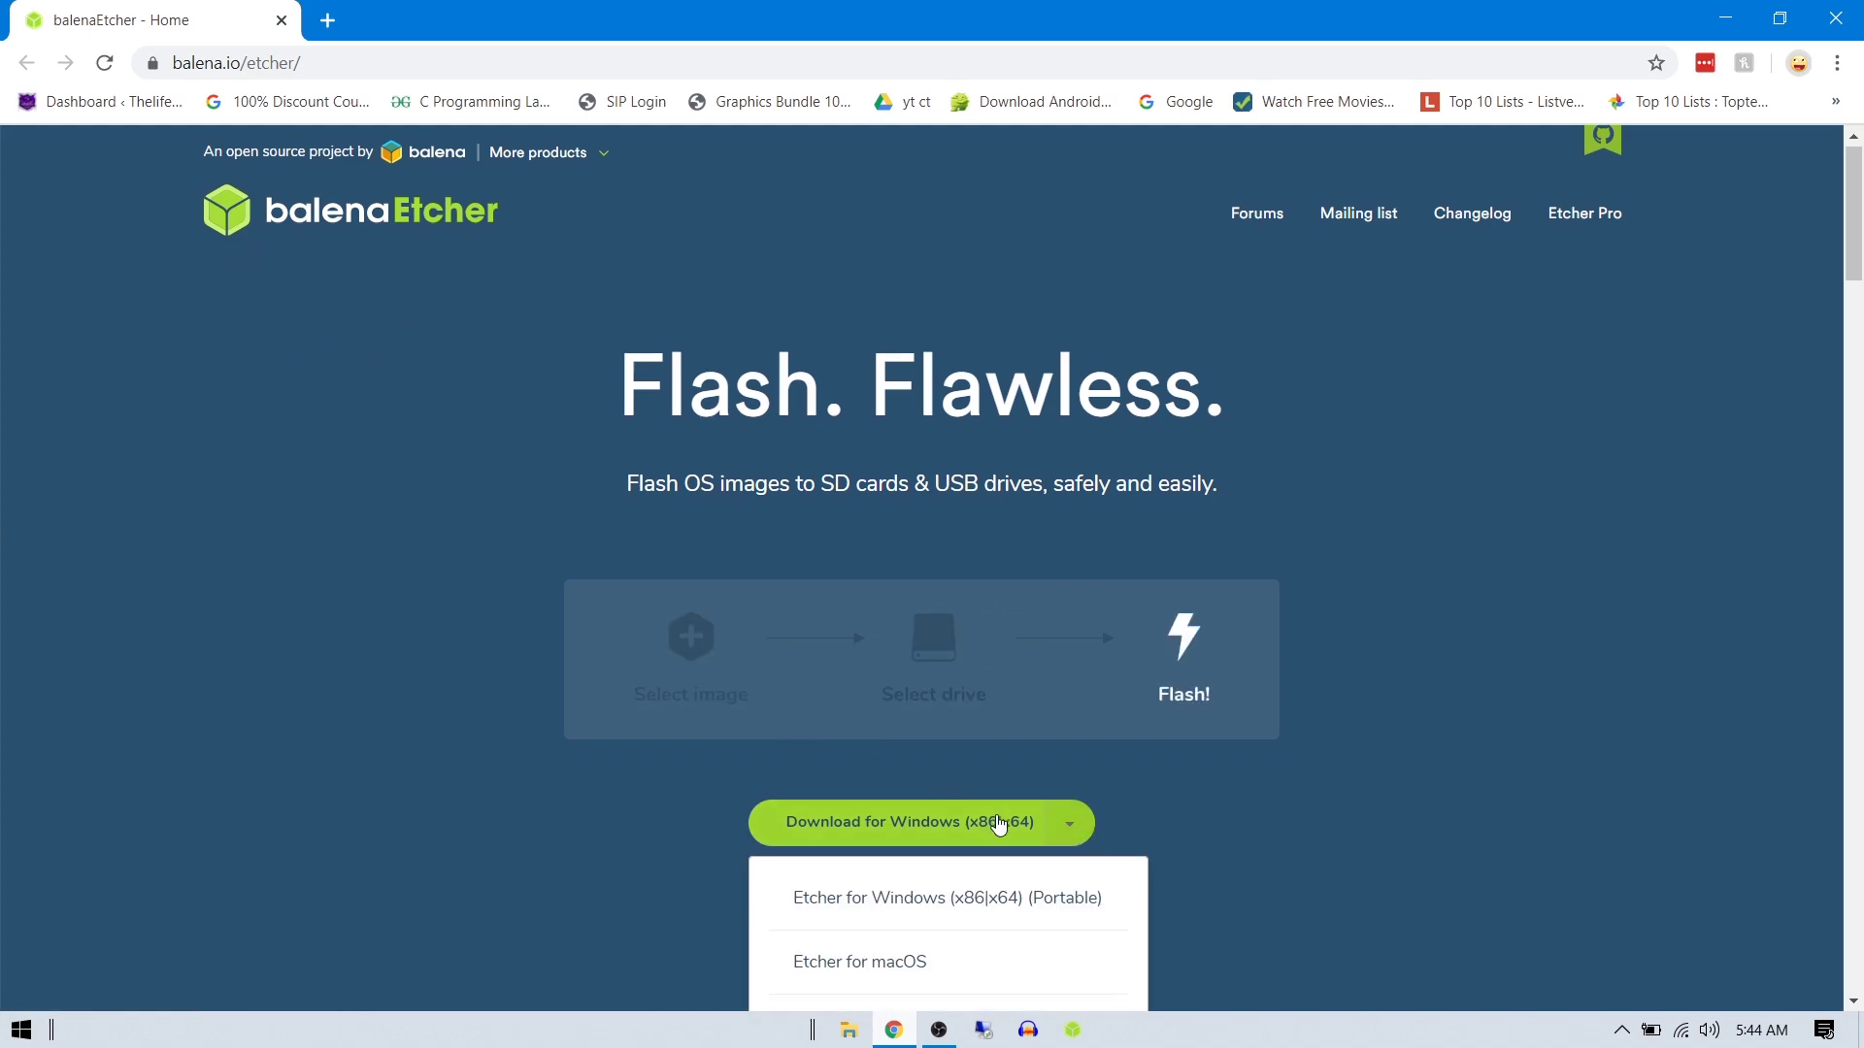
{"action": "scroll", "coordinate": [999, 825], "scroll_direction": "down", "scroll_amount": 5}
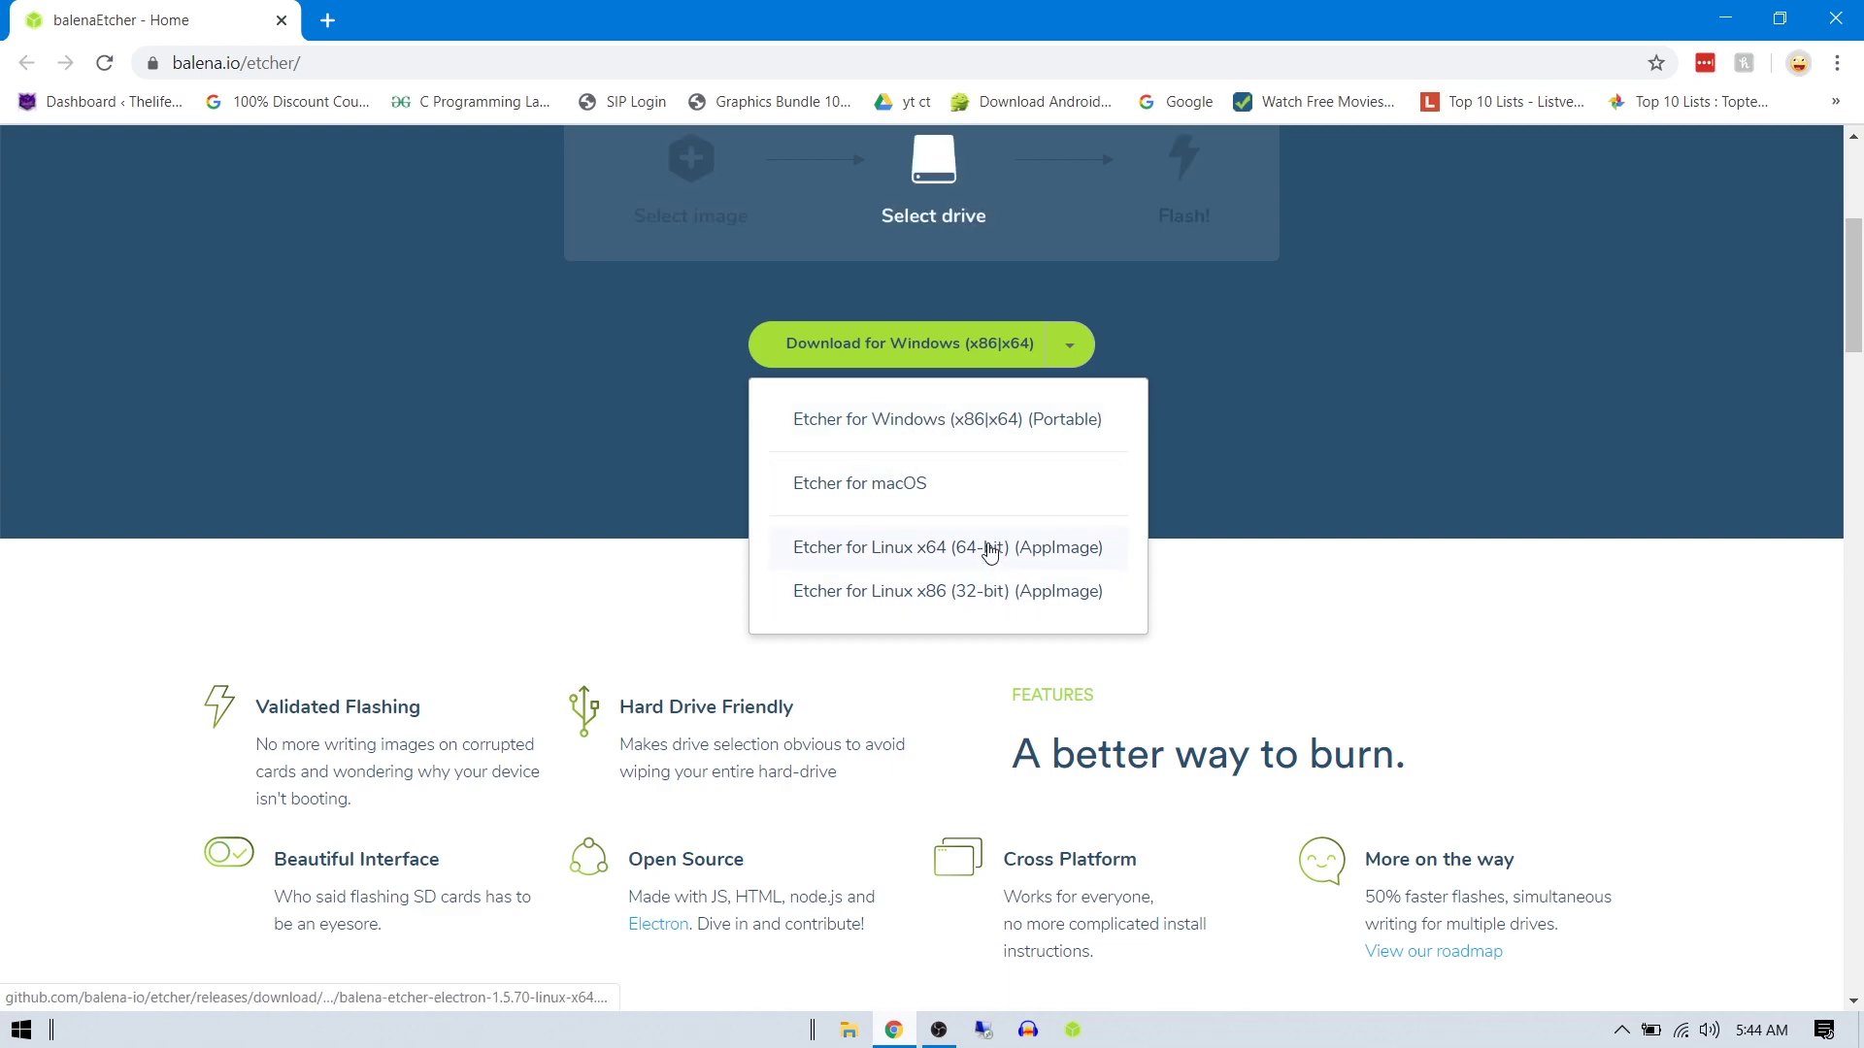
{"action": "scroll", "coordinate": [977, 551], "scroll_direction": "up", "scroll_amount": 2}
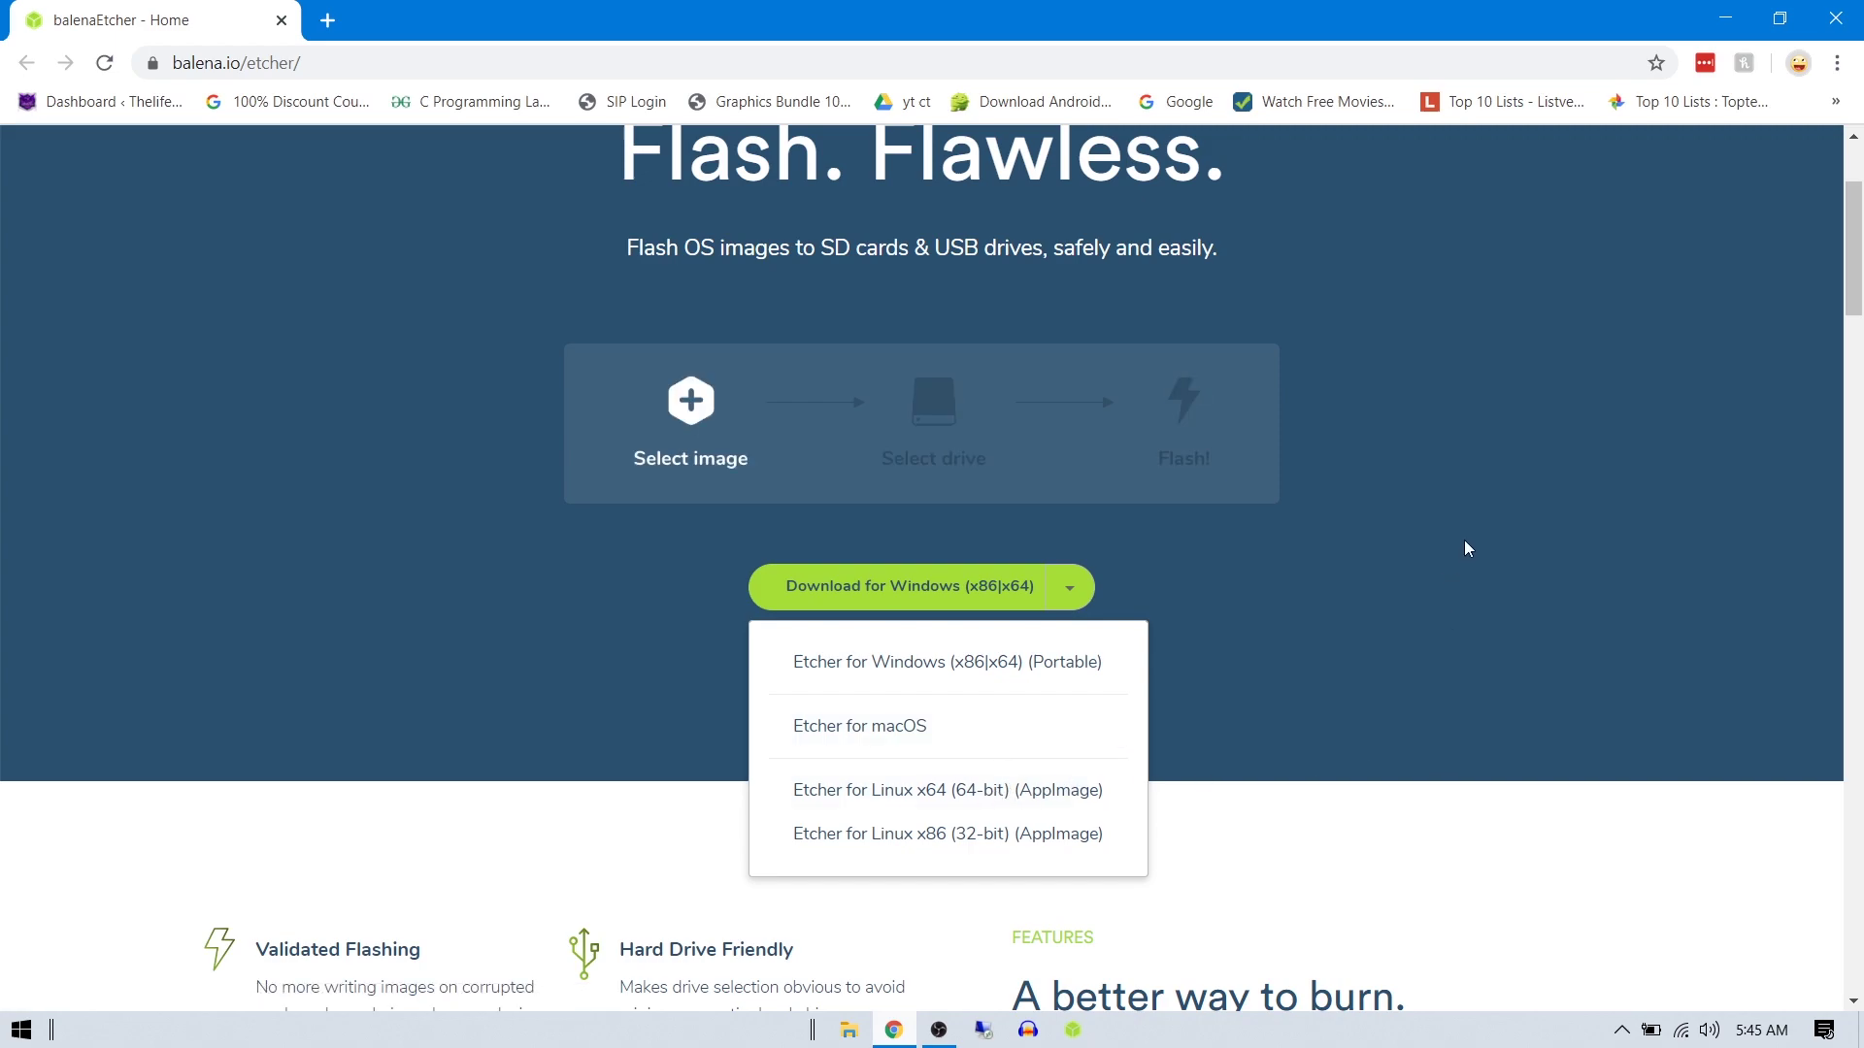
{"action": "left_click", "coordinate": [1314, 555]}
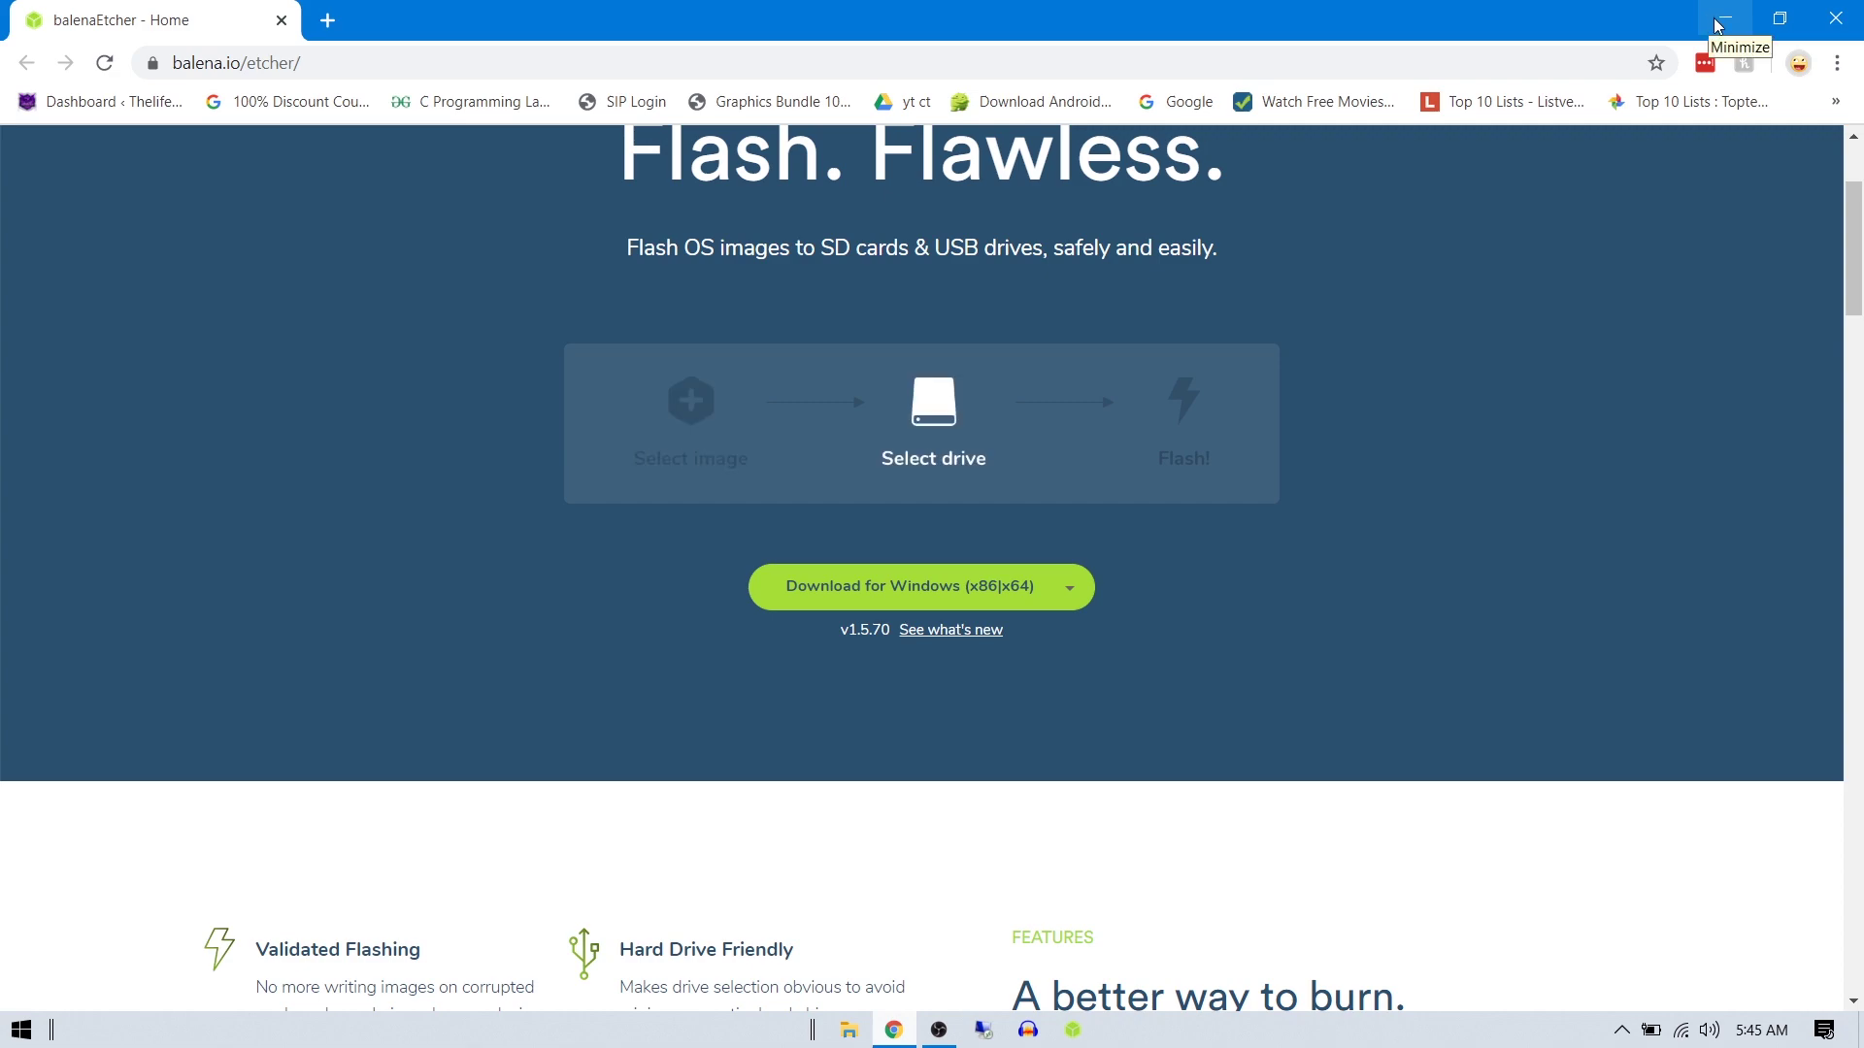
{"action": "scroll", "coordinate": [1035, 466], "scroll_direction": "up", "scroll_amount": 3}
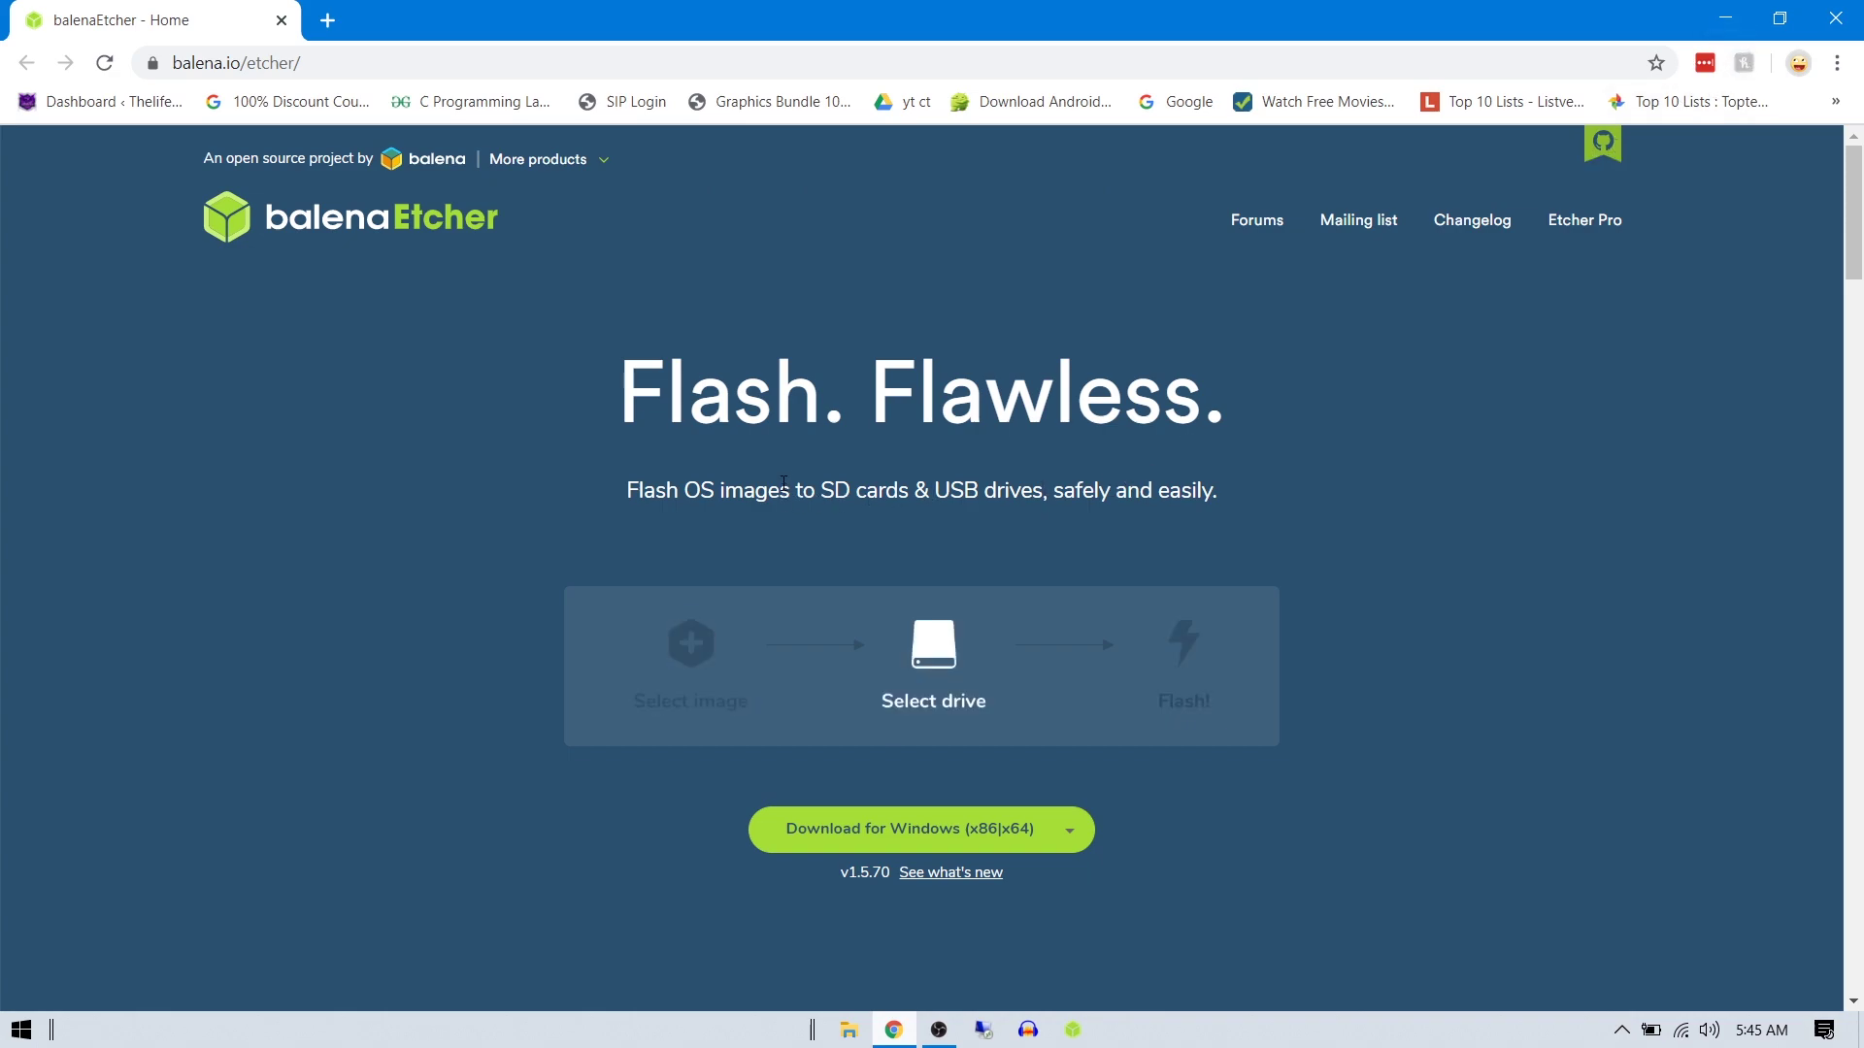
{"action": "mouse_move", "coordinate": [499, 153]}
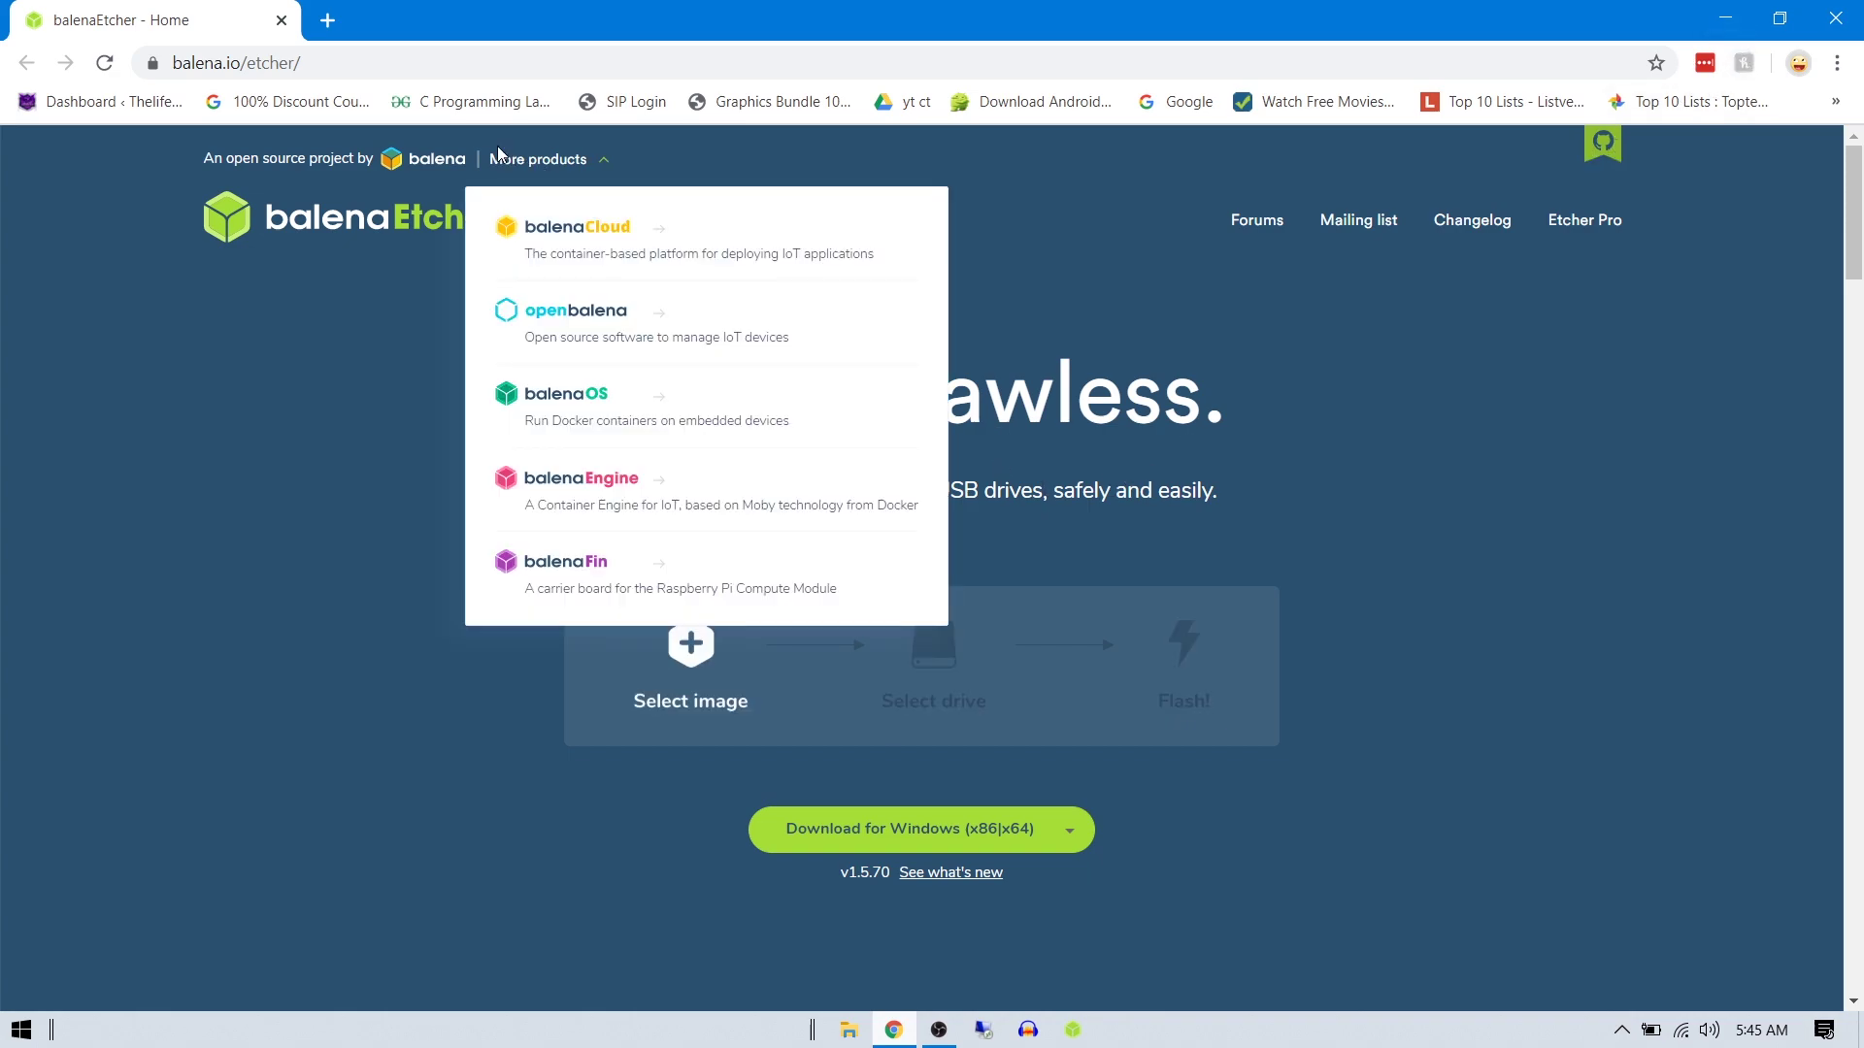
- Open hackintoshzone.com in a new tab and go to its Download Hackintosh list
{"action": "left_click", "coordinate": [329, 18]}
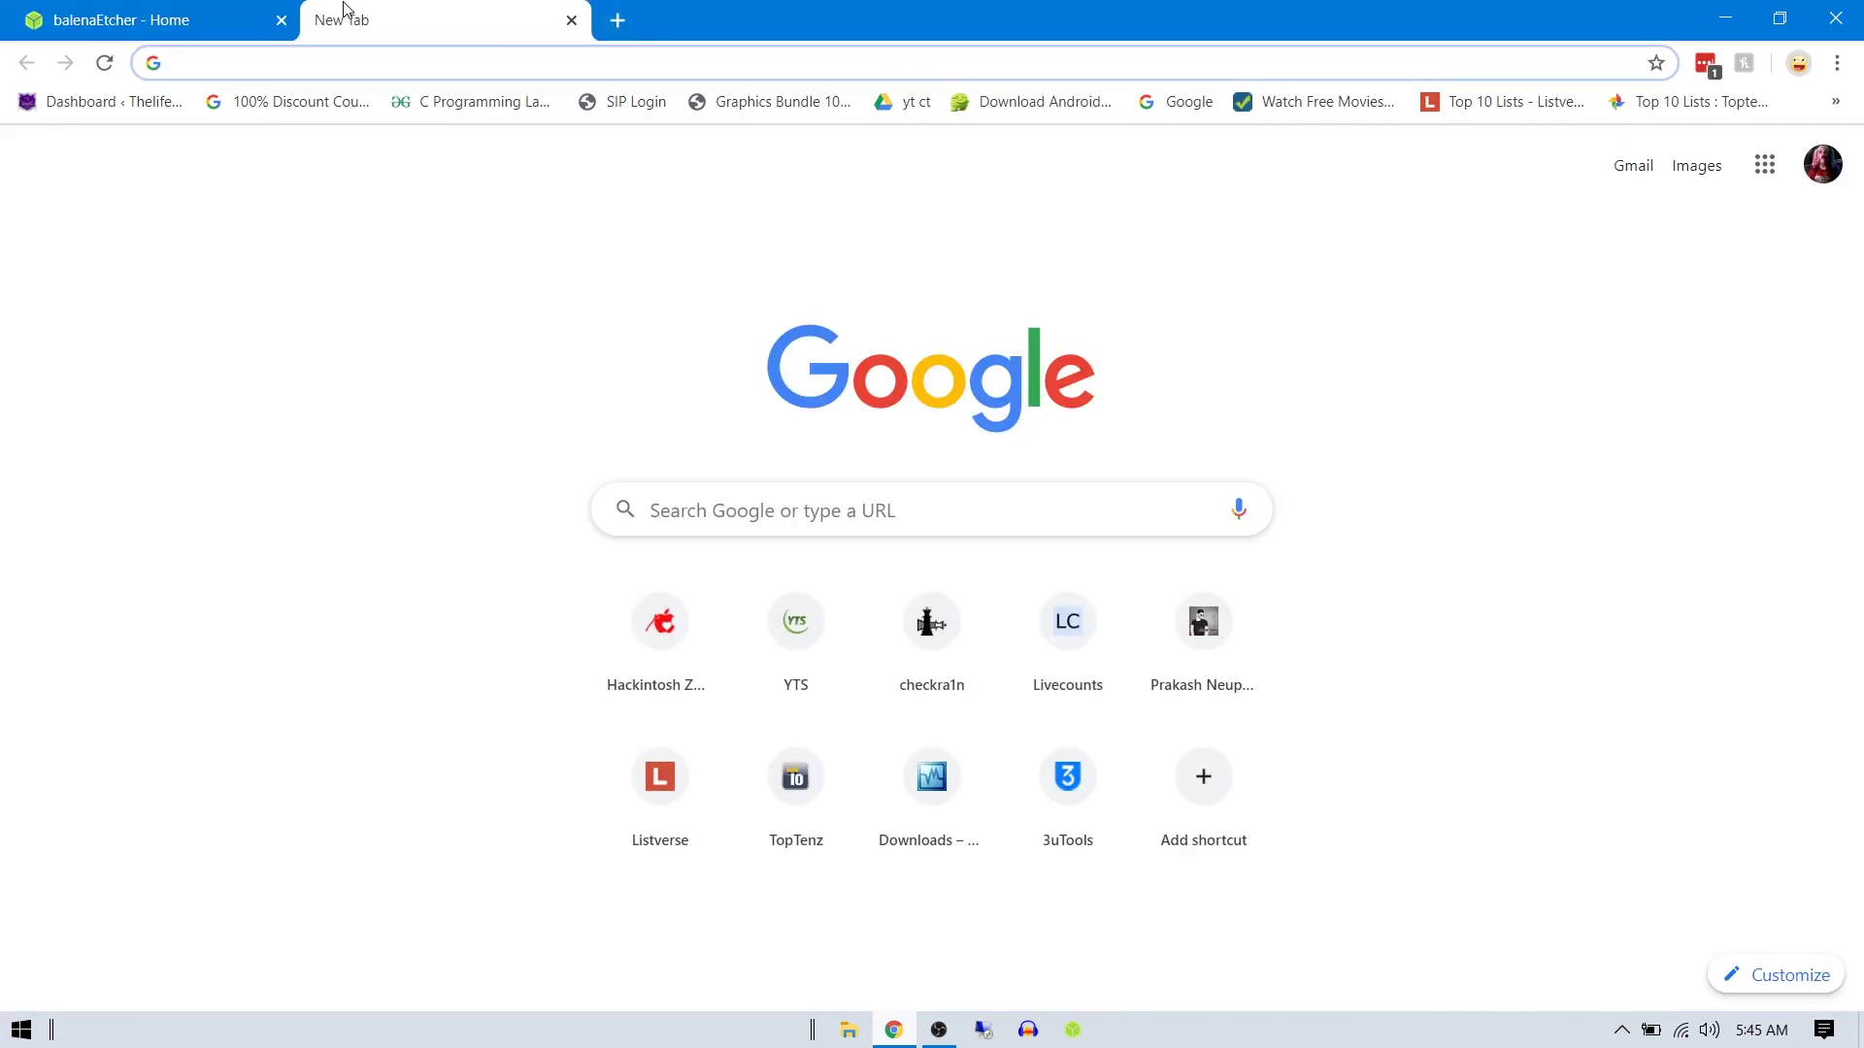
{"action": "type", "text": "h"}
{"action": "key", "text": "Return"}
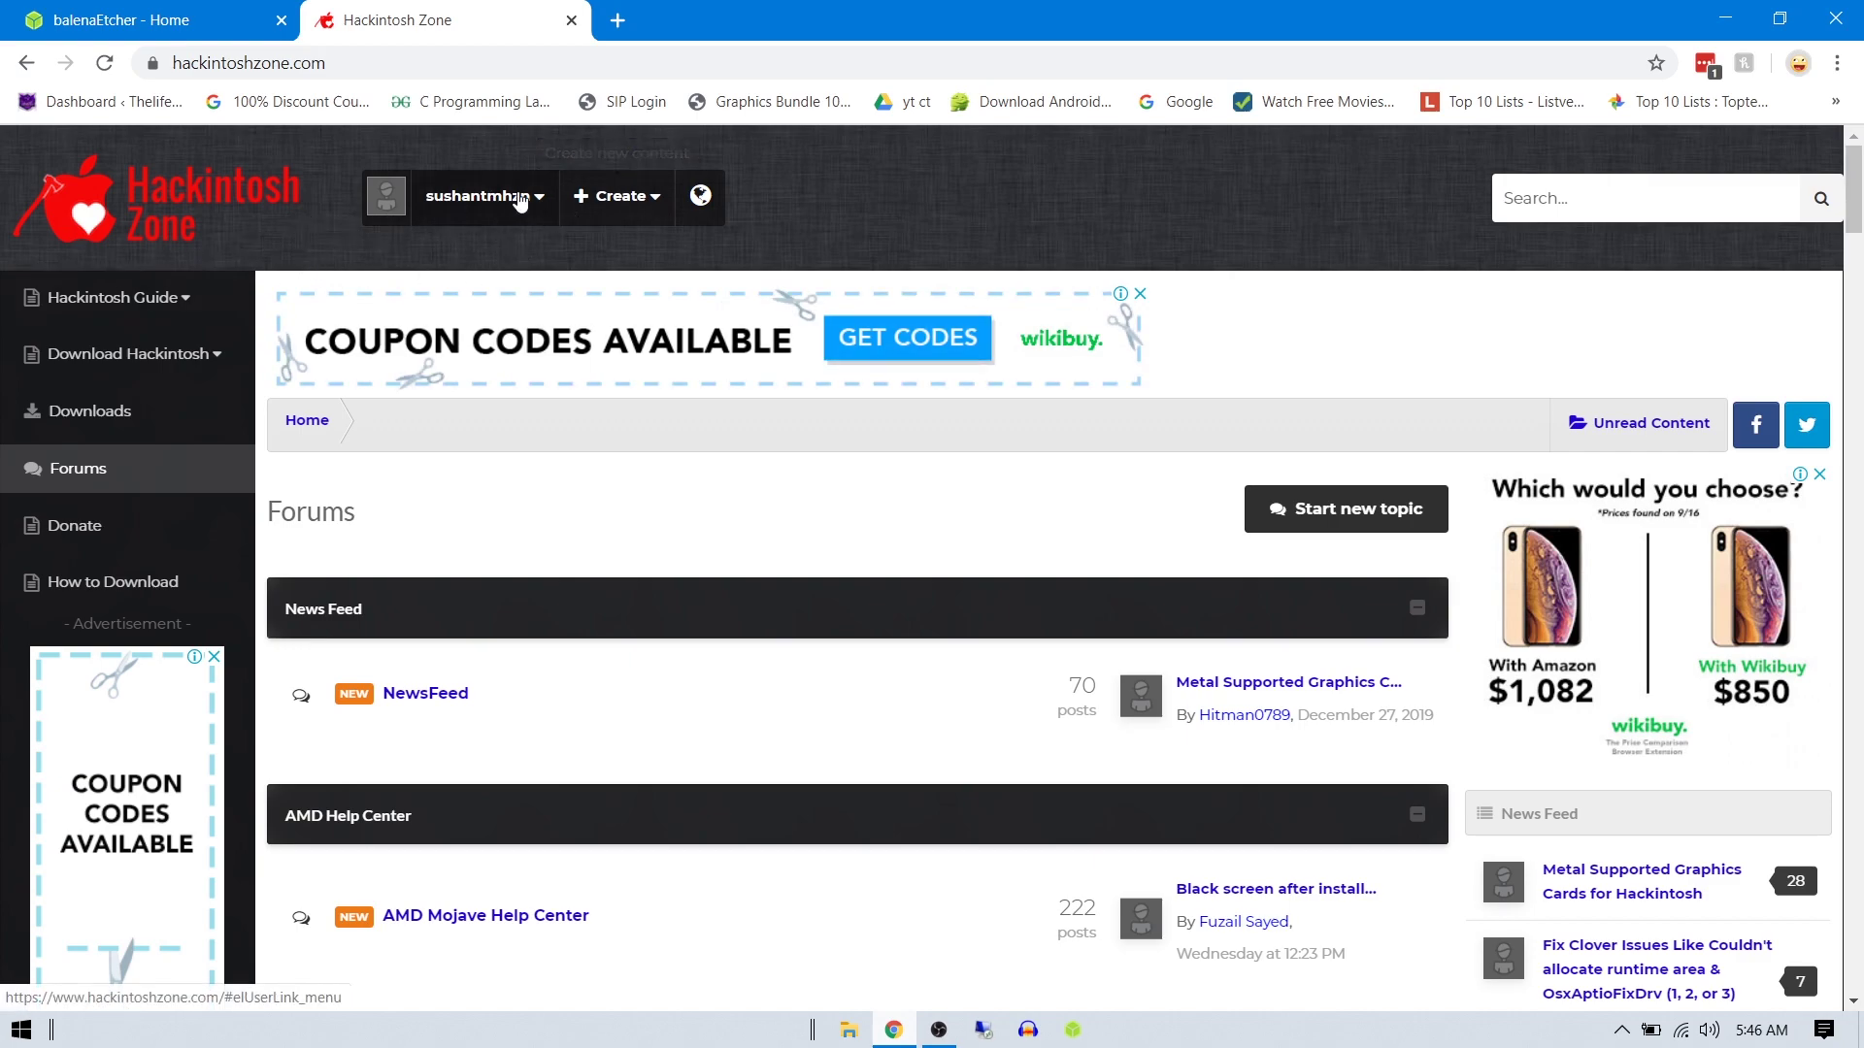
{"action": "left_click", "coordinate": [211, 356]}
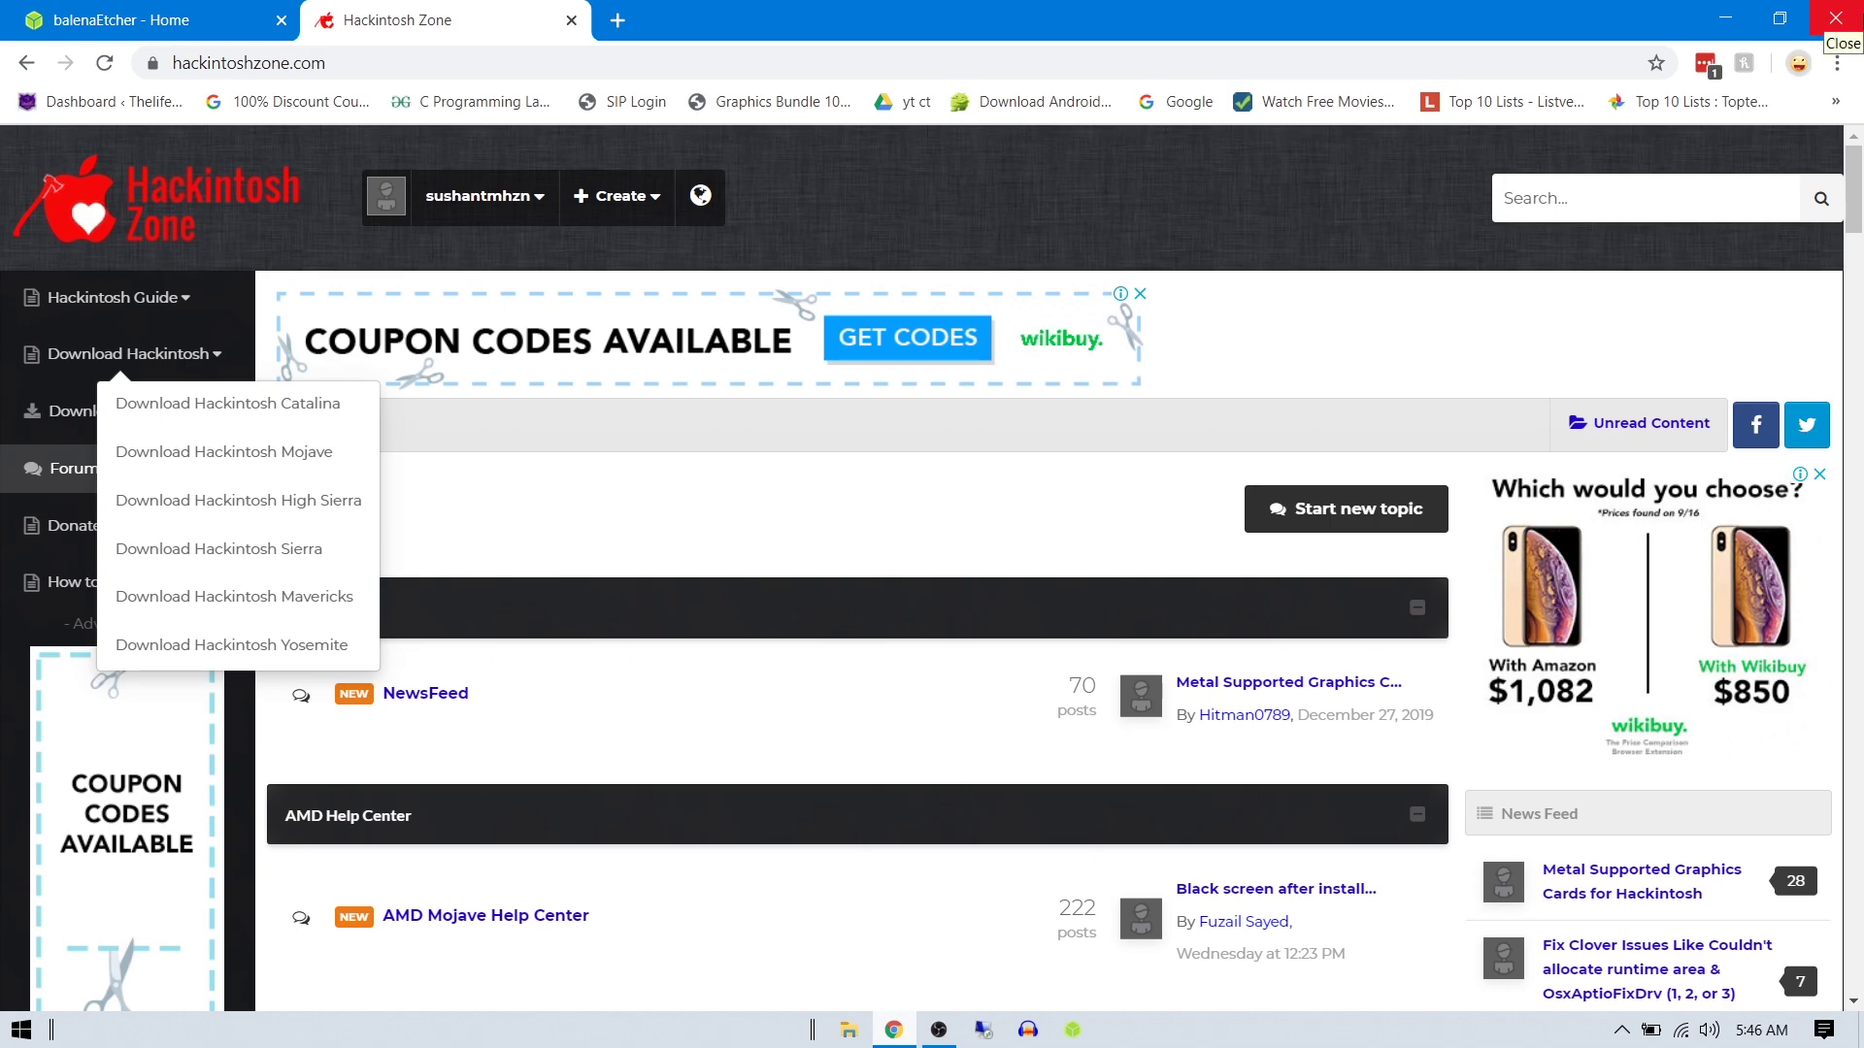
- Close Chrome, check the USB drive NEW VOLUME (E:) in This PC, and launch balenaEtcher
{"action": "left_click", "coordinate": [1829, 24]}
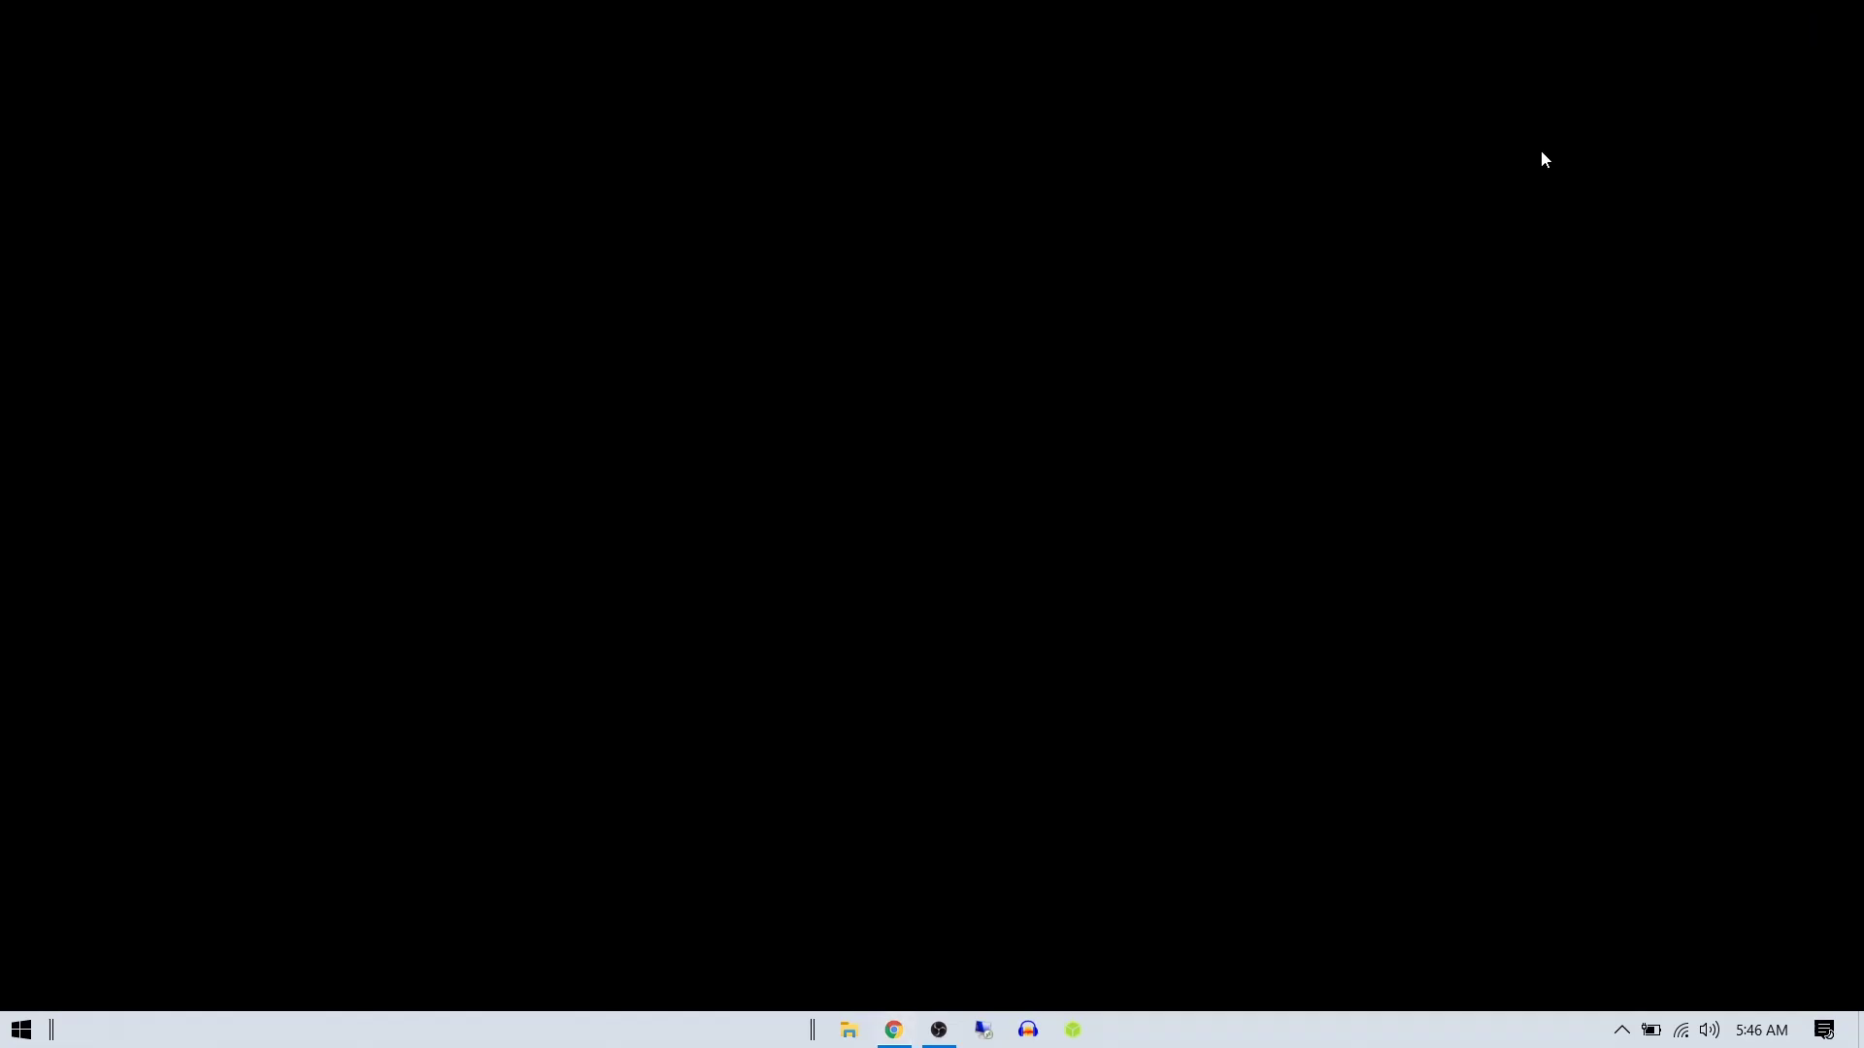
{"action": "left_click", "coordinate": [850, 1031]}
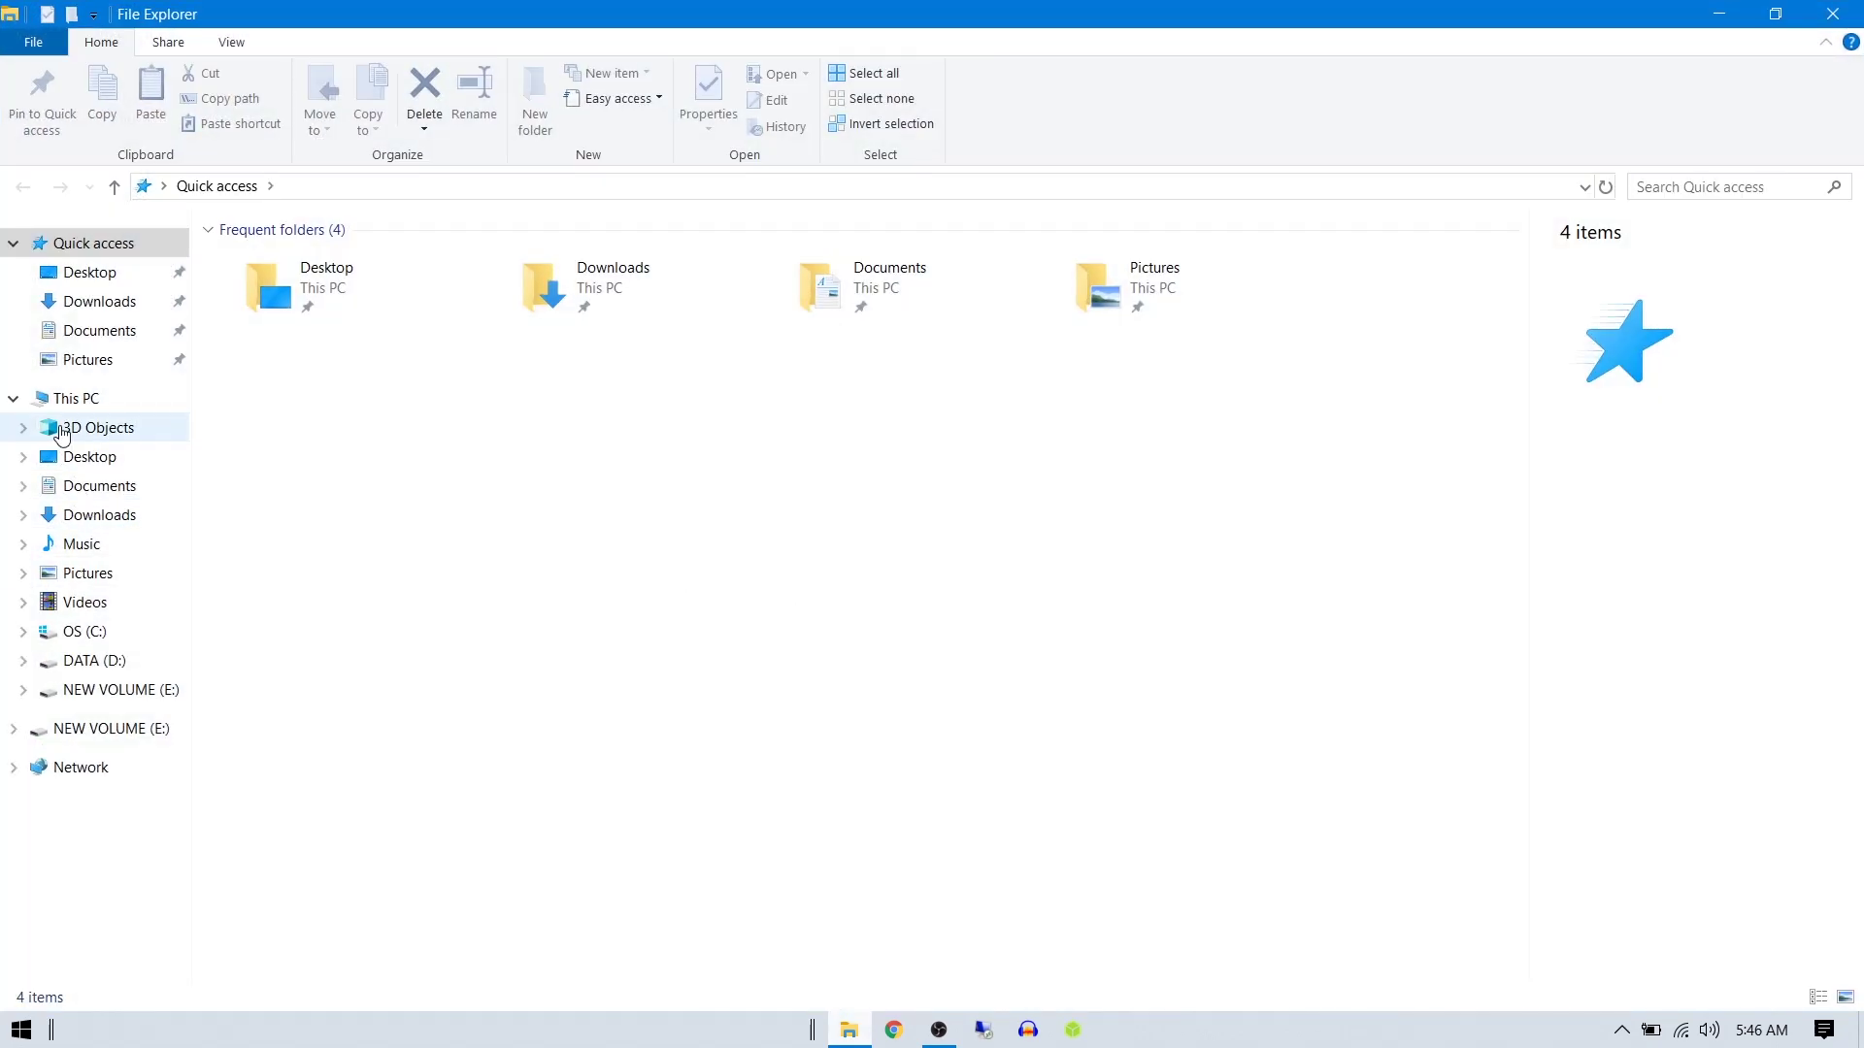
{"action": "left_click", "coordinate": [75, 398]}
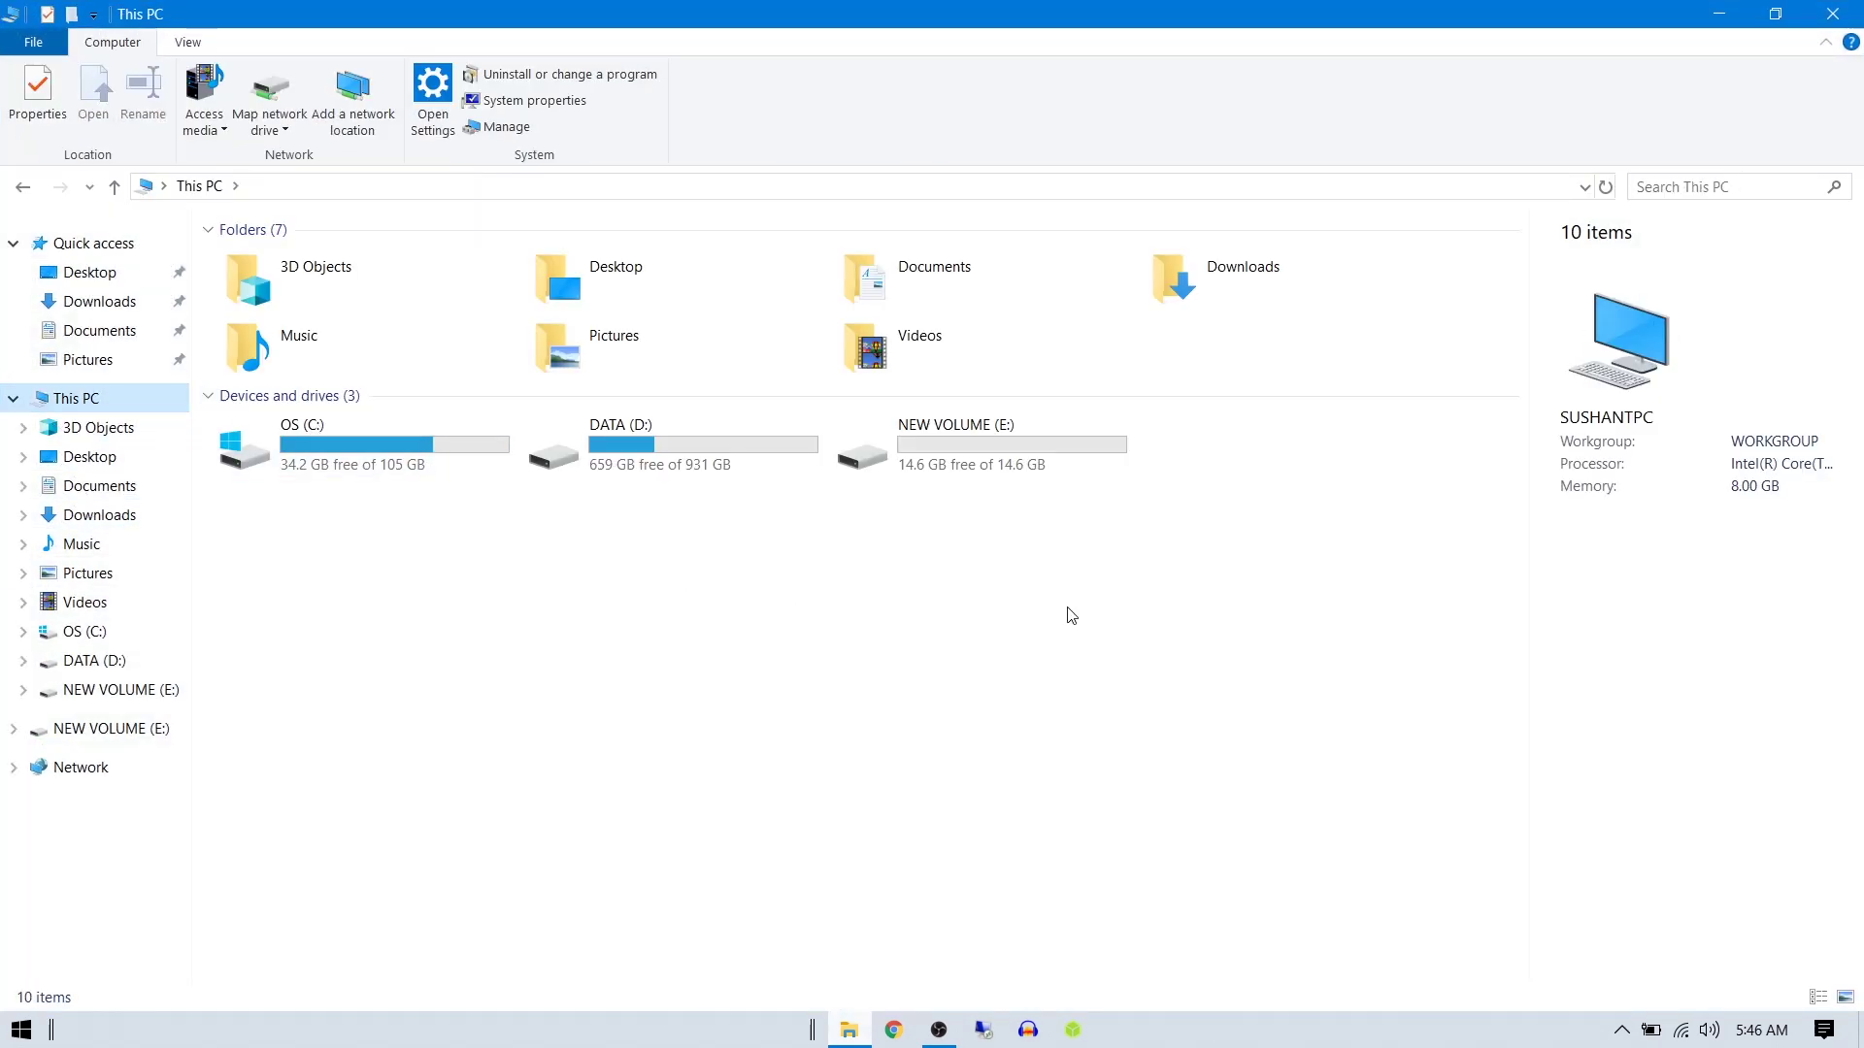
{"action": "left_click", "coordinate": [1121, 462]}
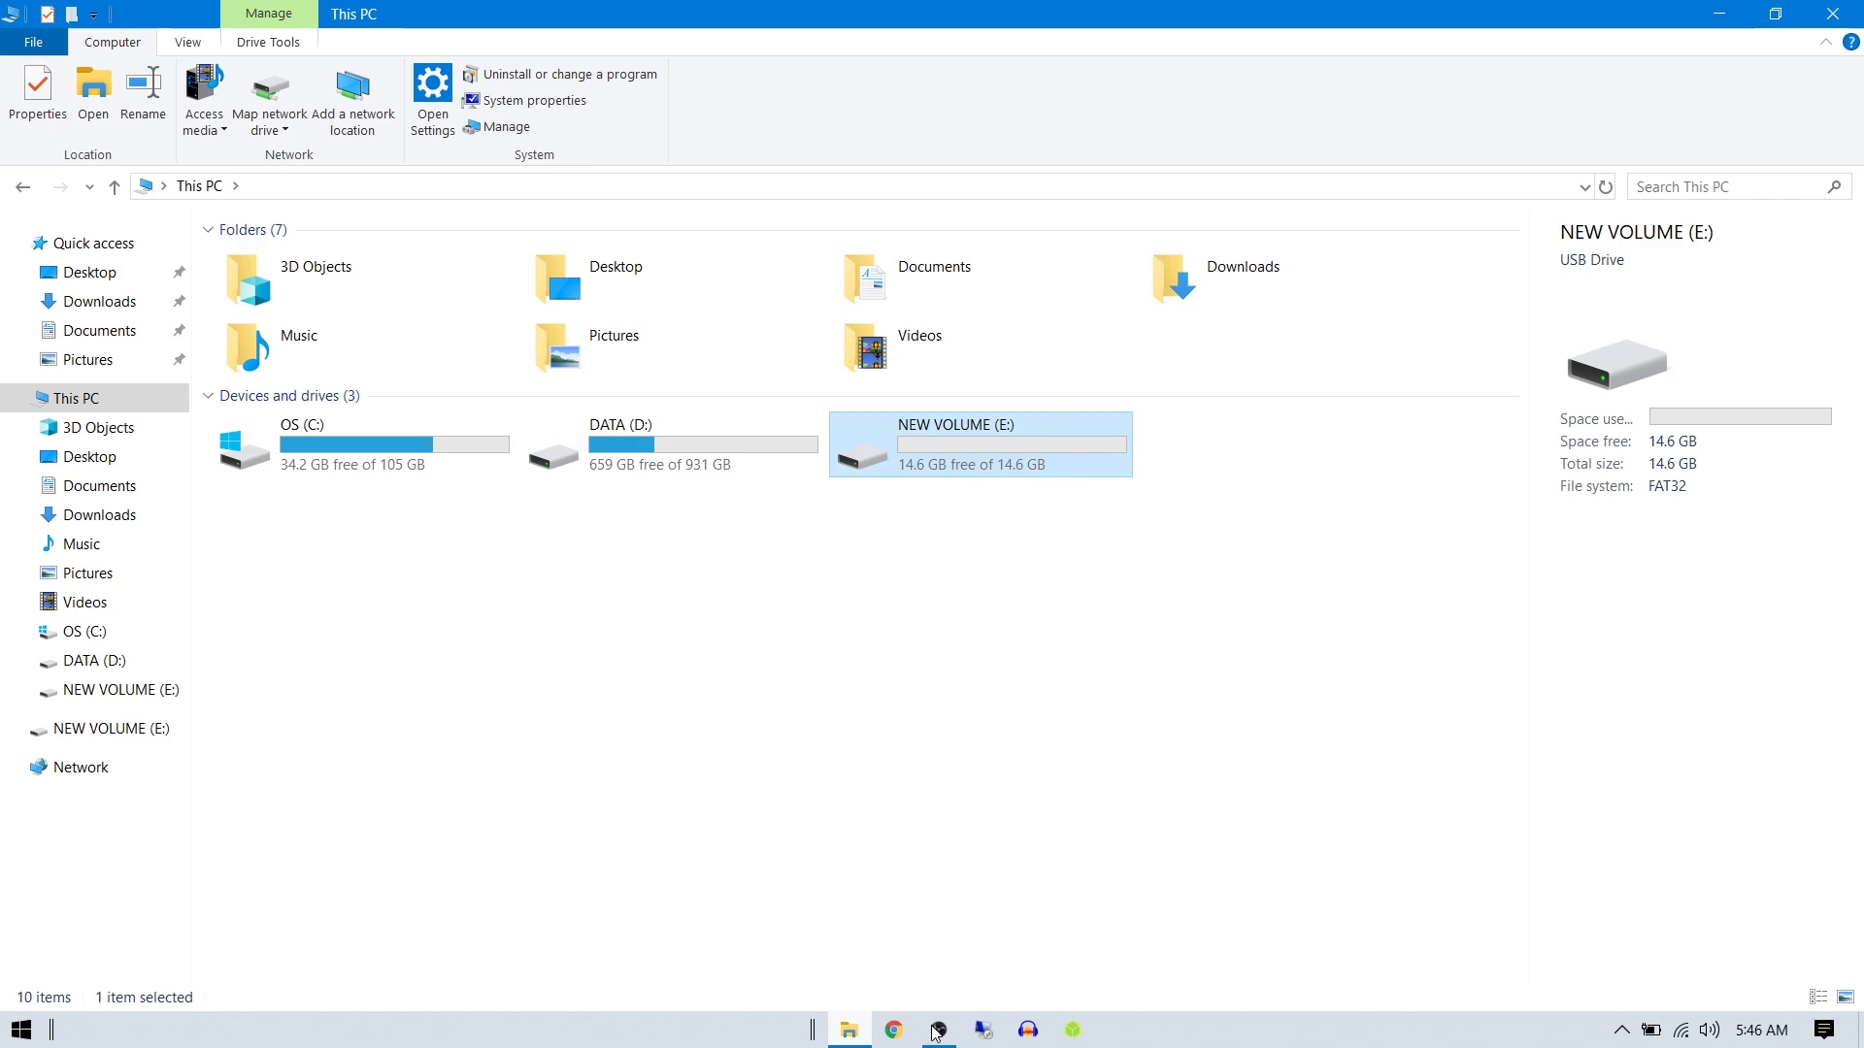
{"action": "left_click", "coordinate": [1074, 1031]}
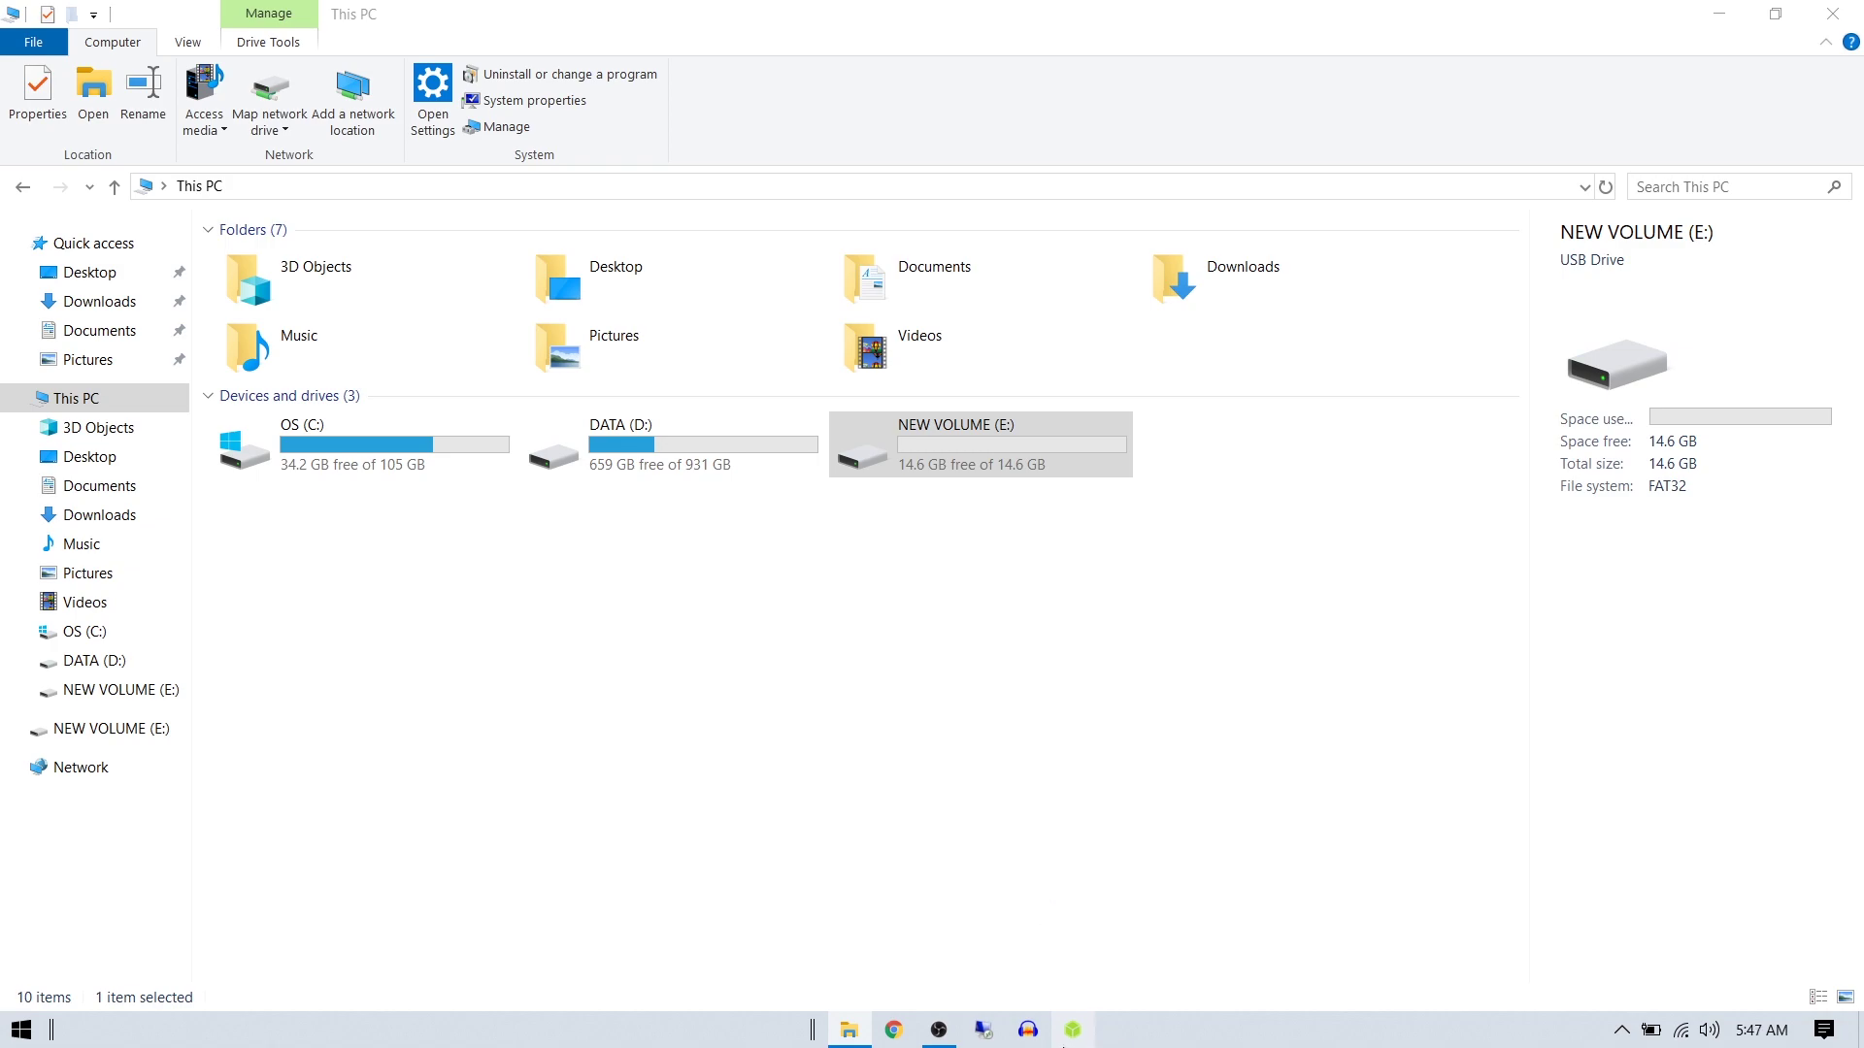
- Bring balenaEtcher forward and pick Niresh-Mojave.dmg from DATA (D:) > macos > Niresh Mojave as the image
{"action": "left_click", "coordinate": [1718, 14]}
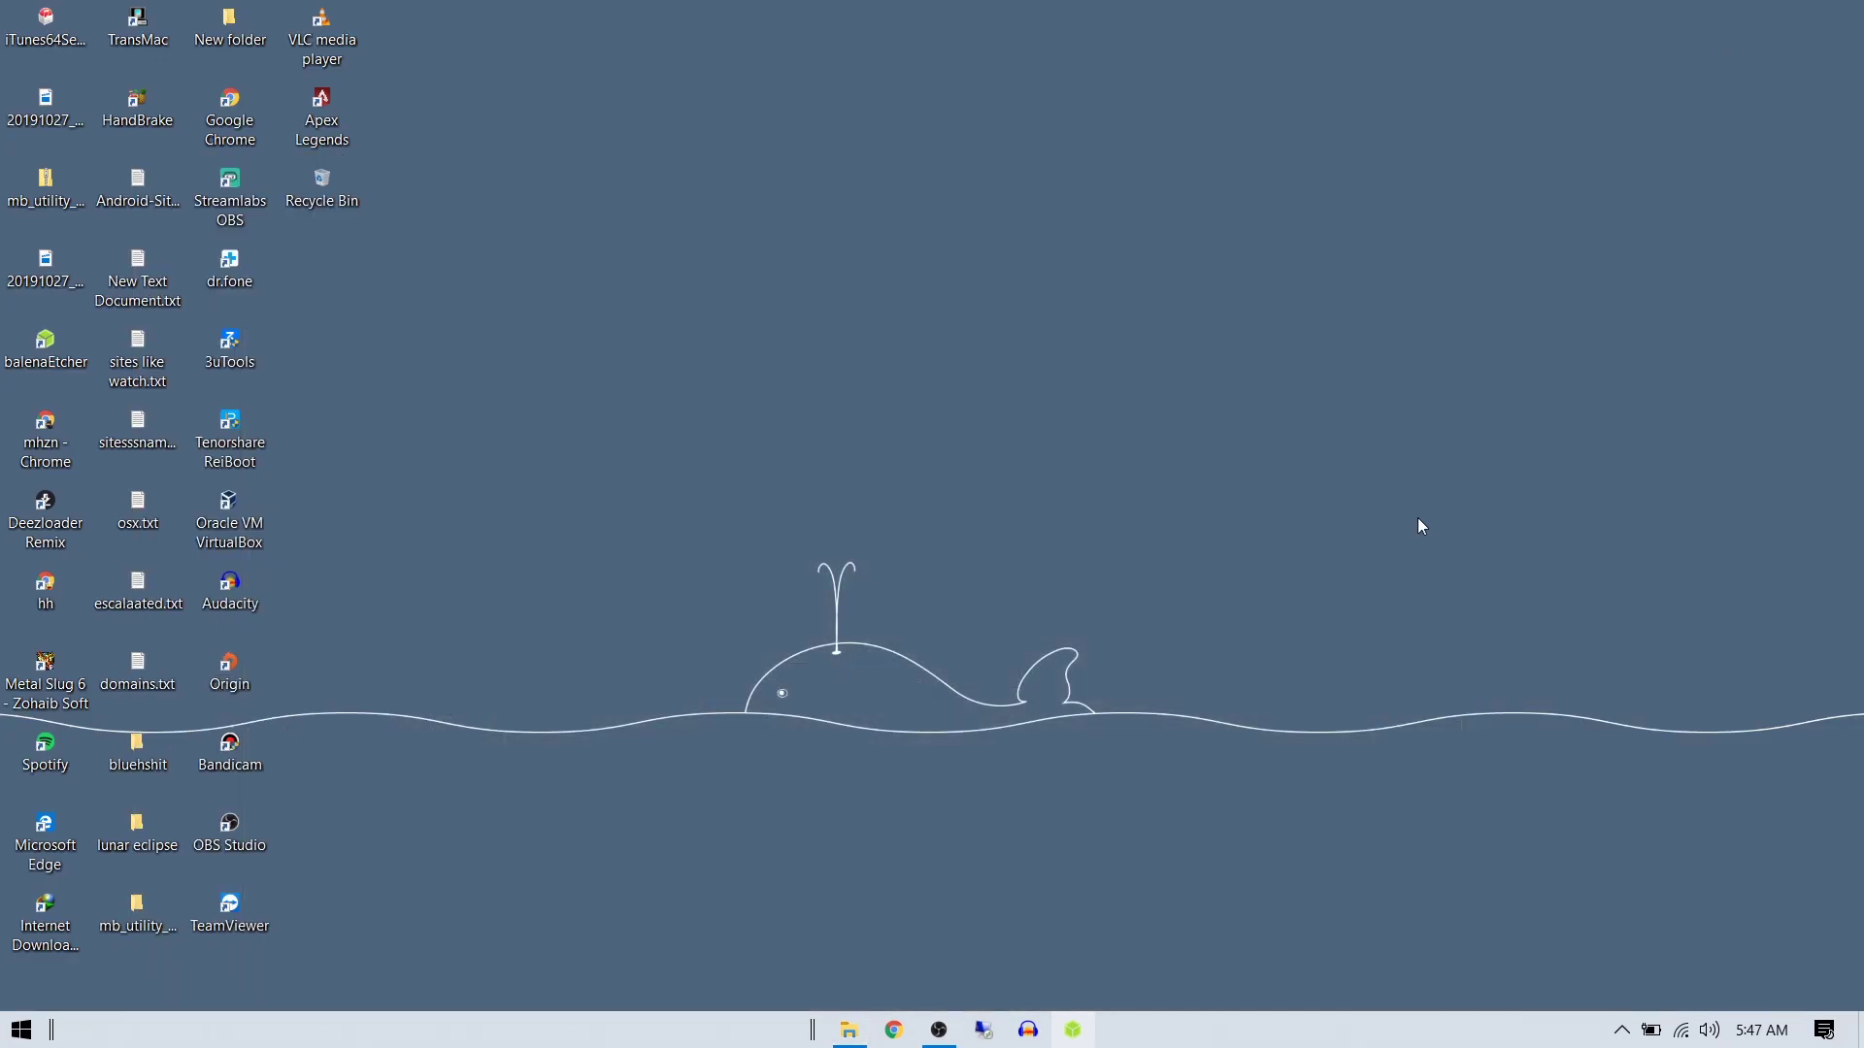
{"action": "left_click", "coordinate": [1093, 1019]}
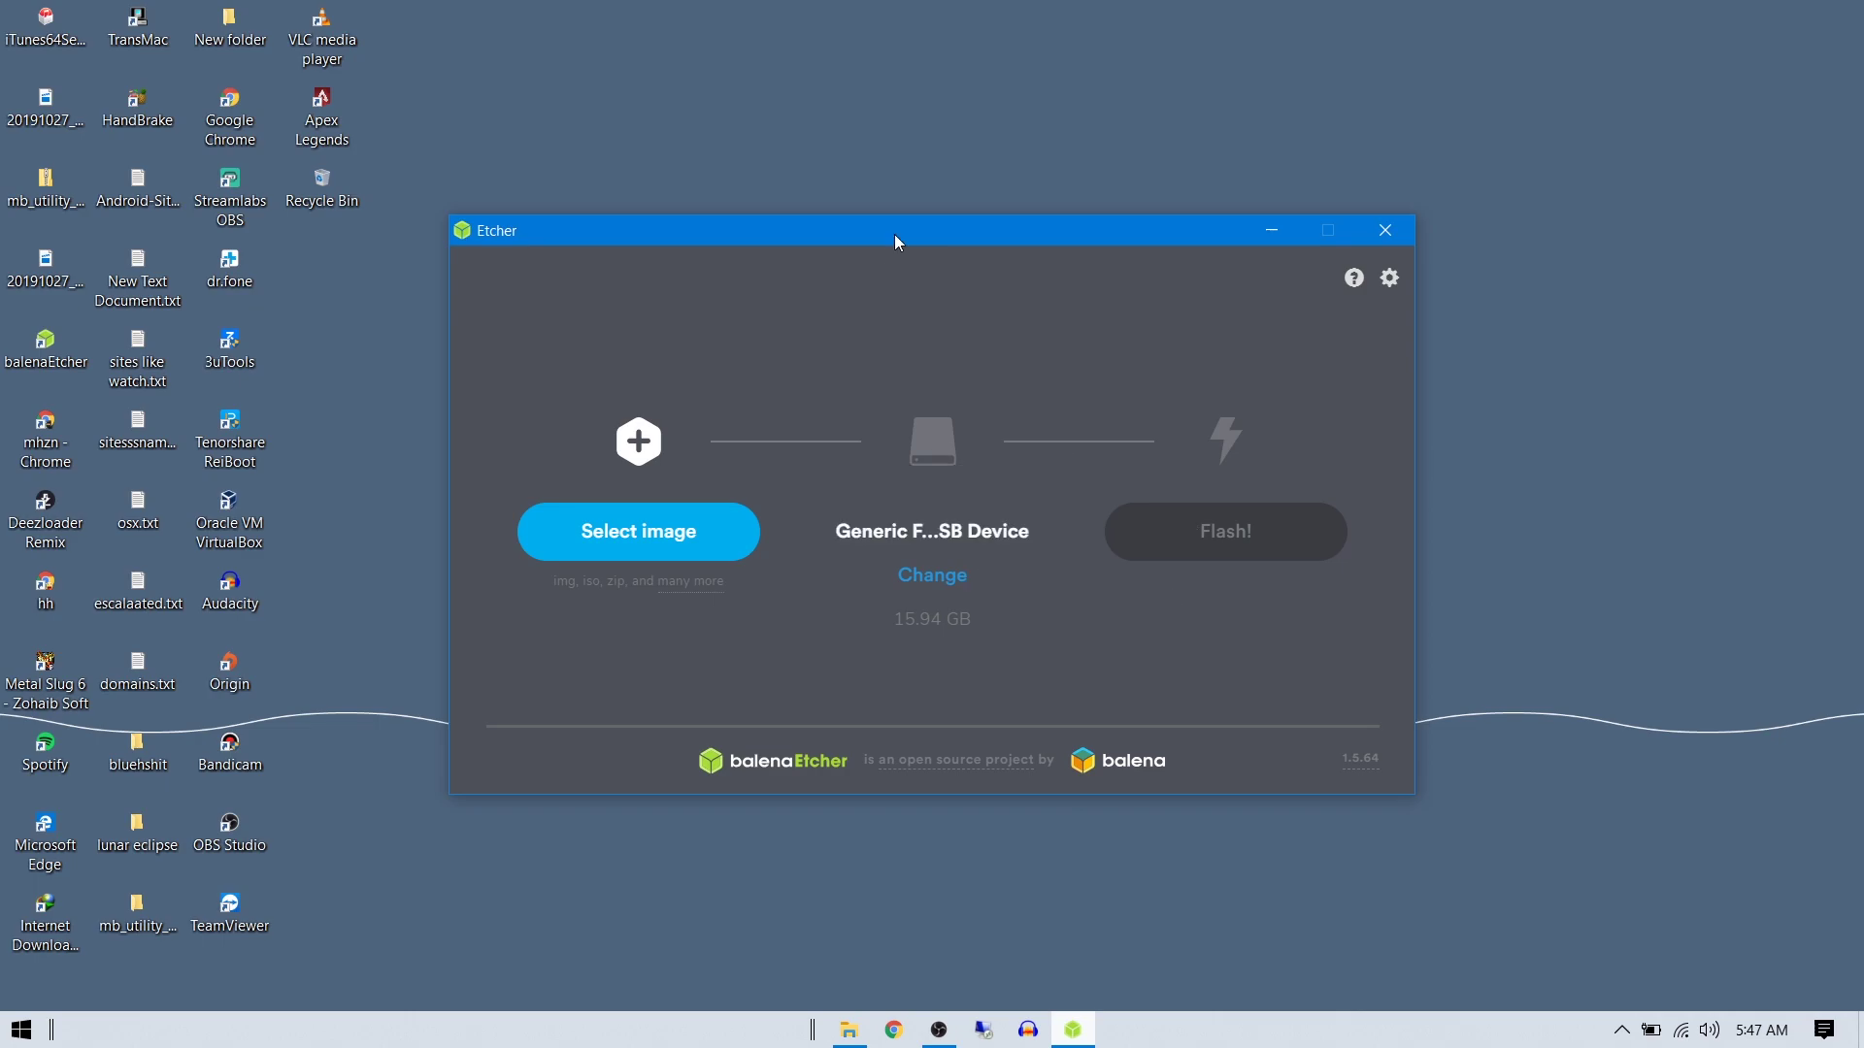
{"action": "left_click_drag", "start_coordinate": [894, 234], "coordinate": [813, 233]}
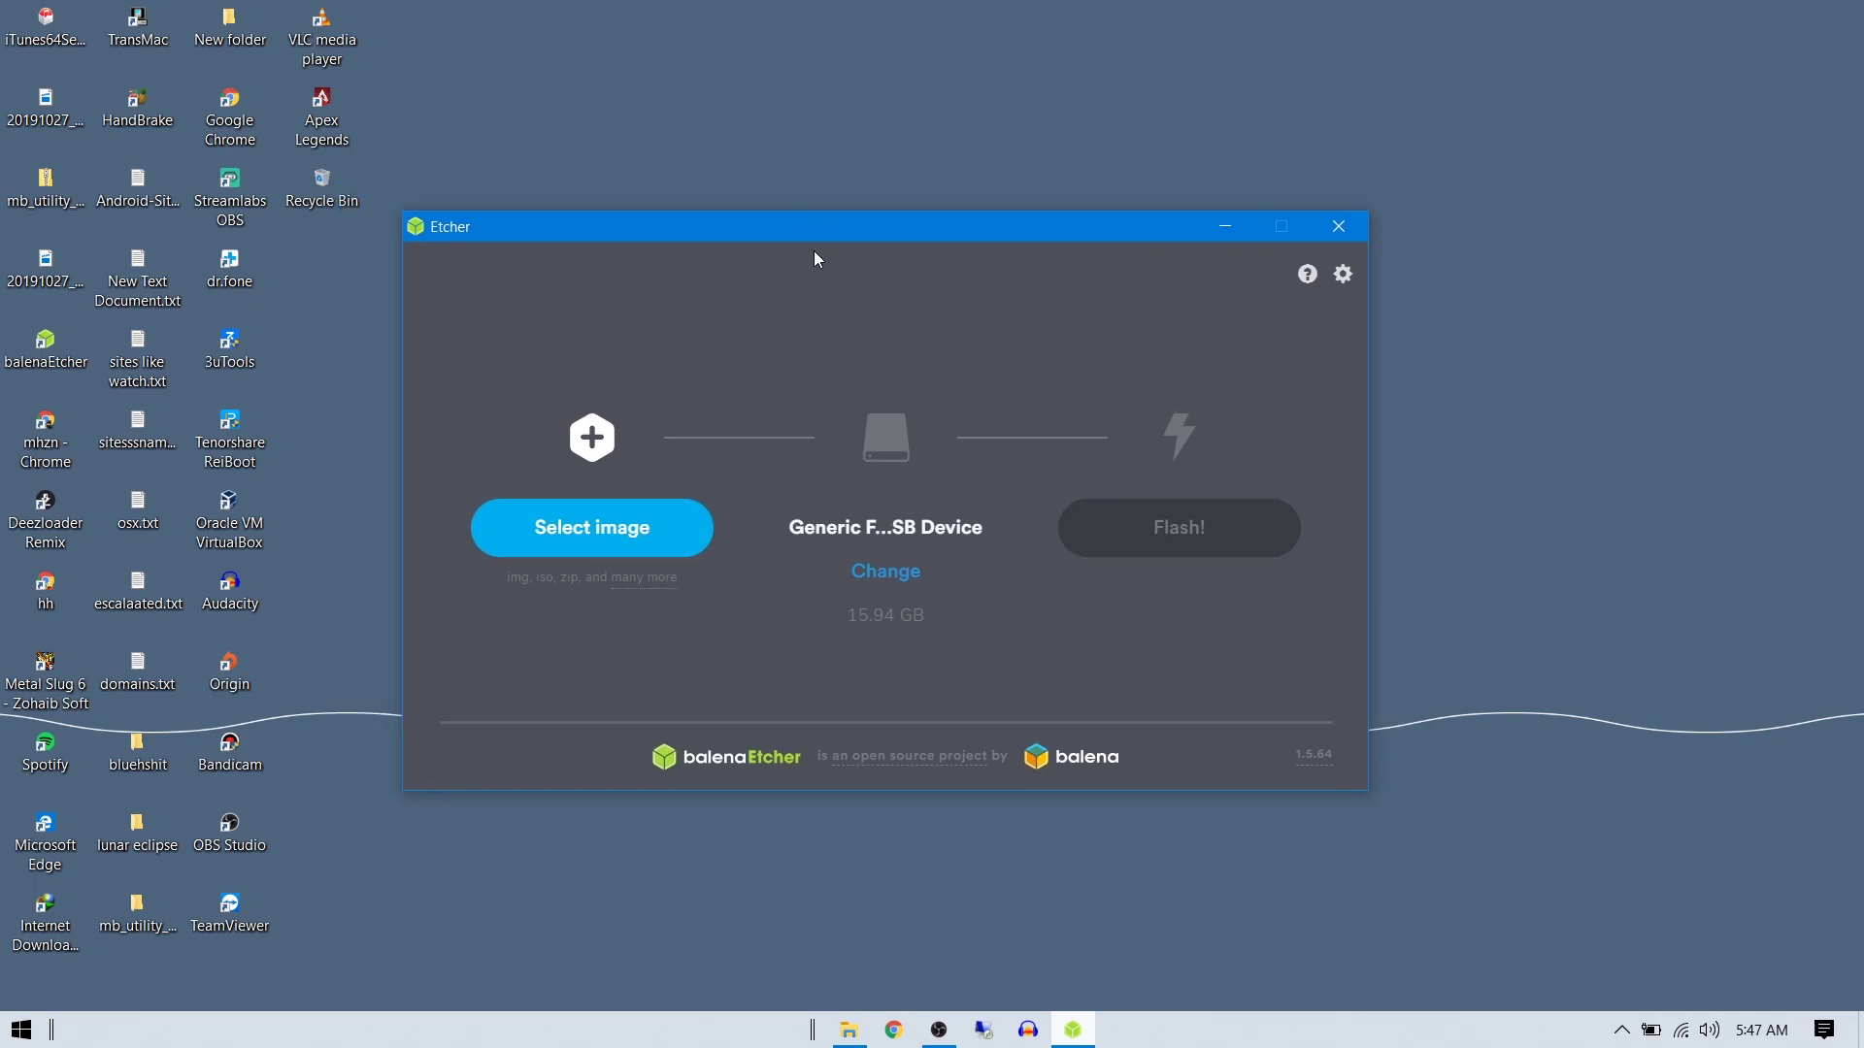
{"action": "left_click", "coordinate": [604, 551]}
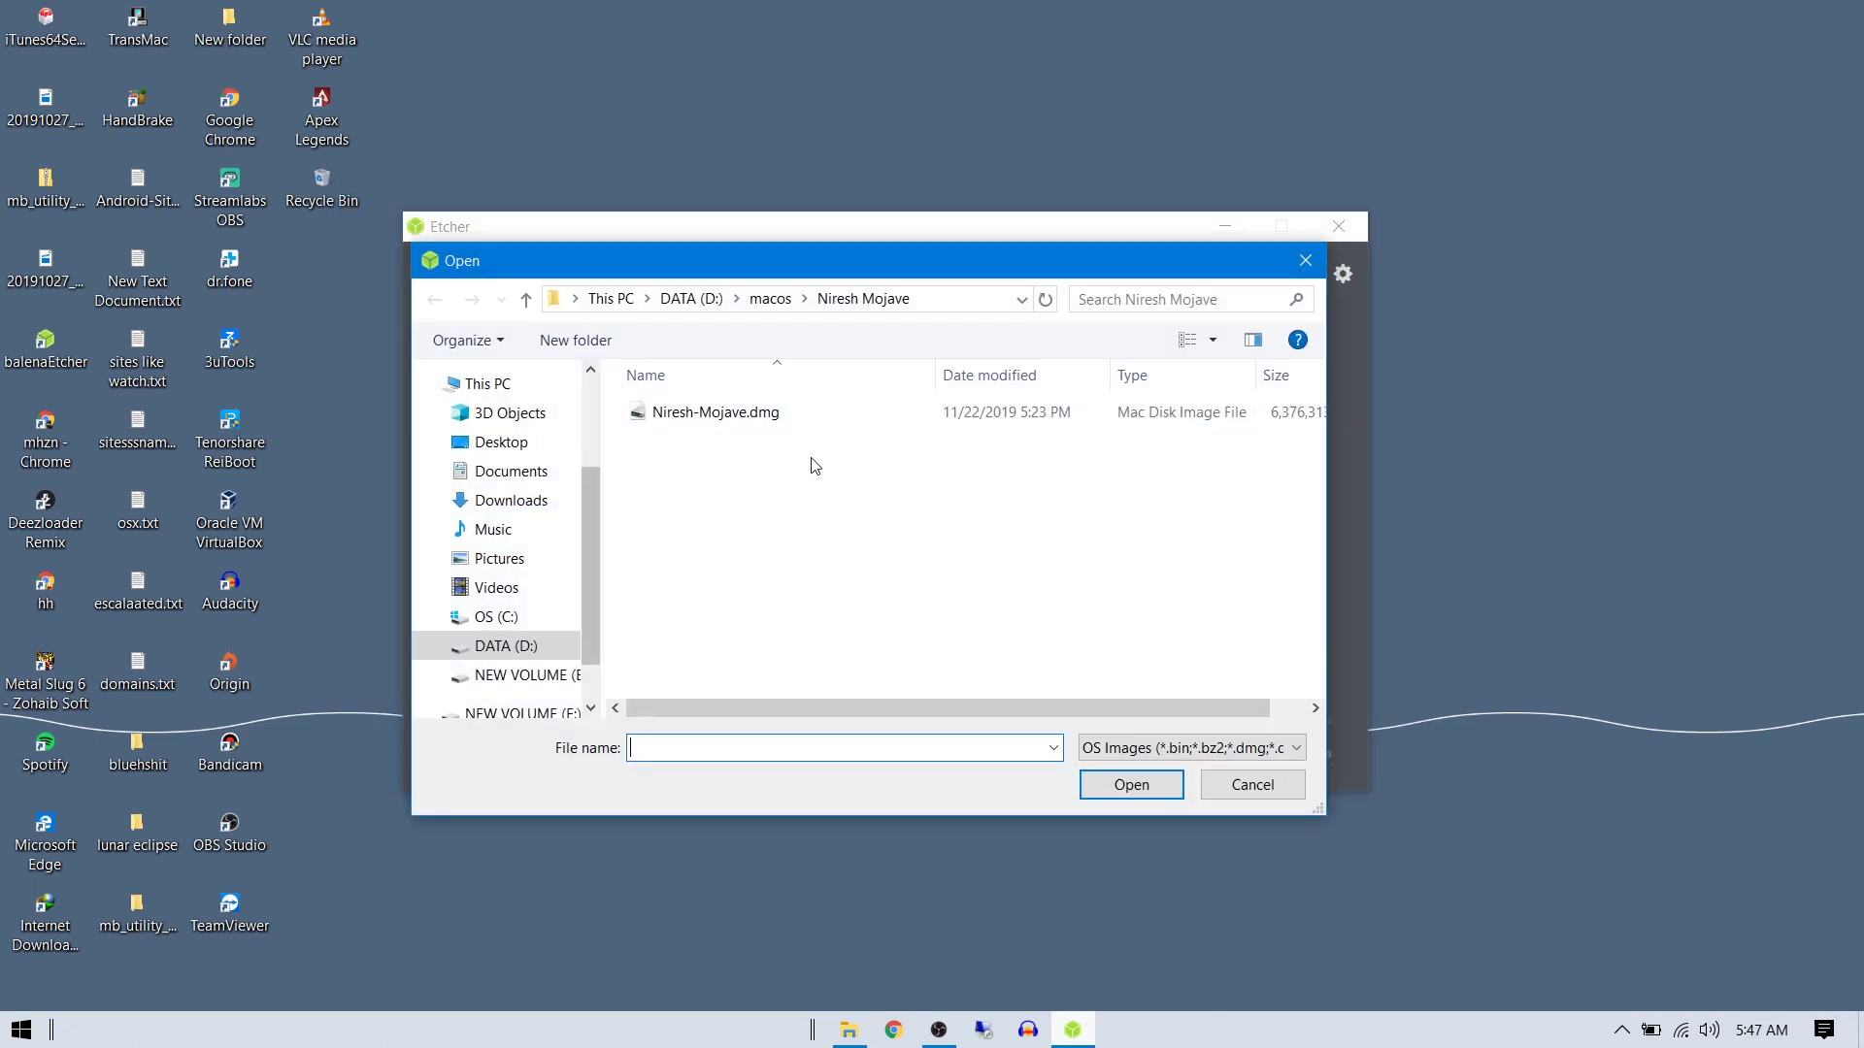
{"action": "left_click", "coordinate": [777, 417]}
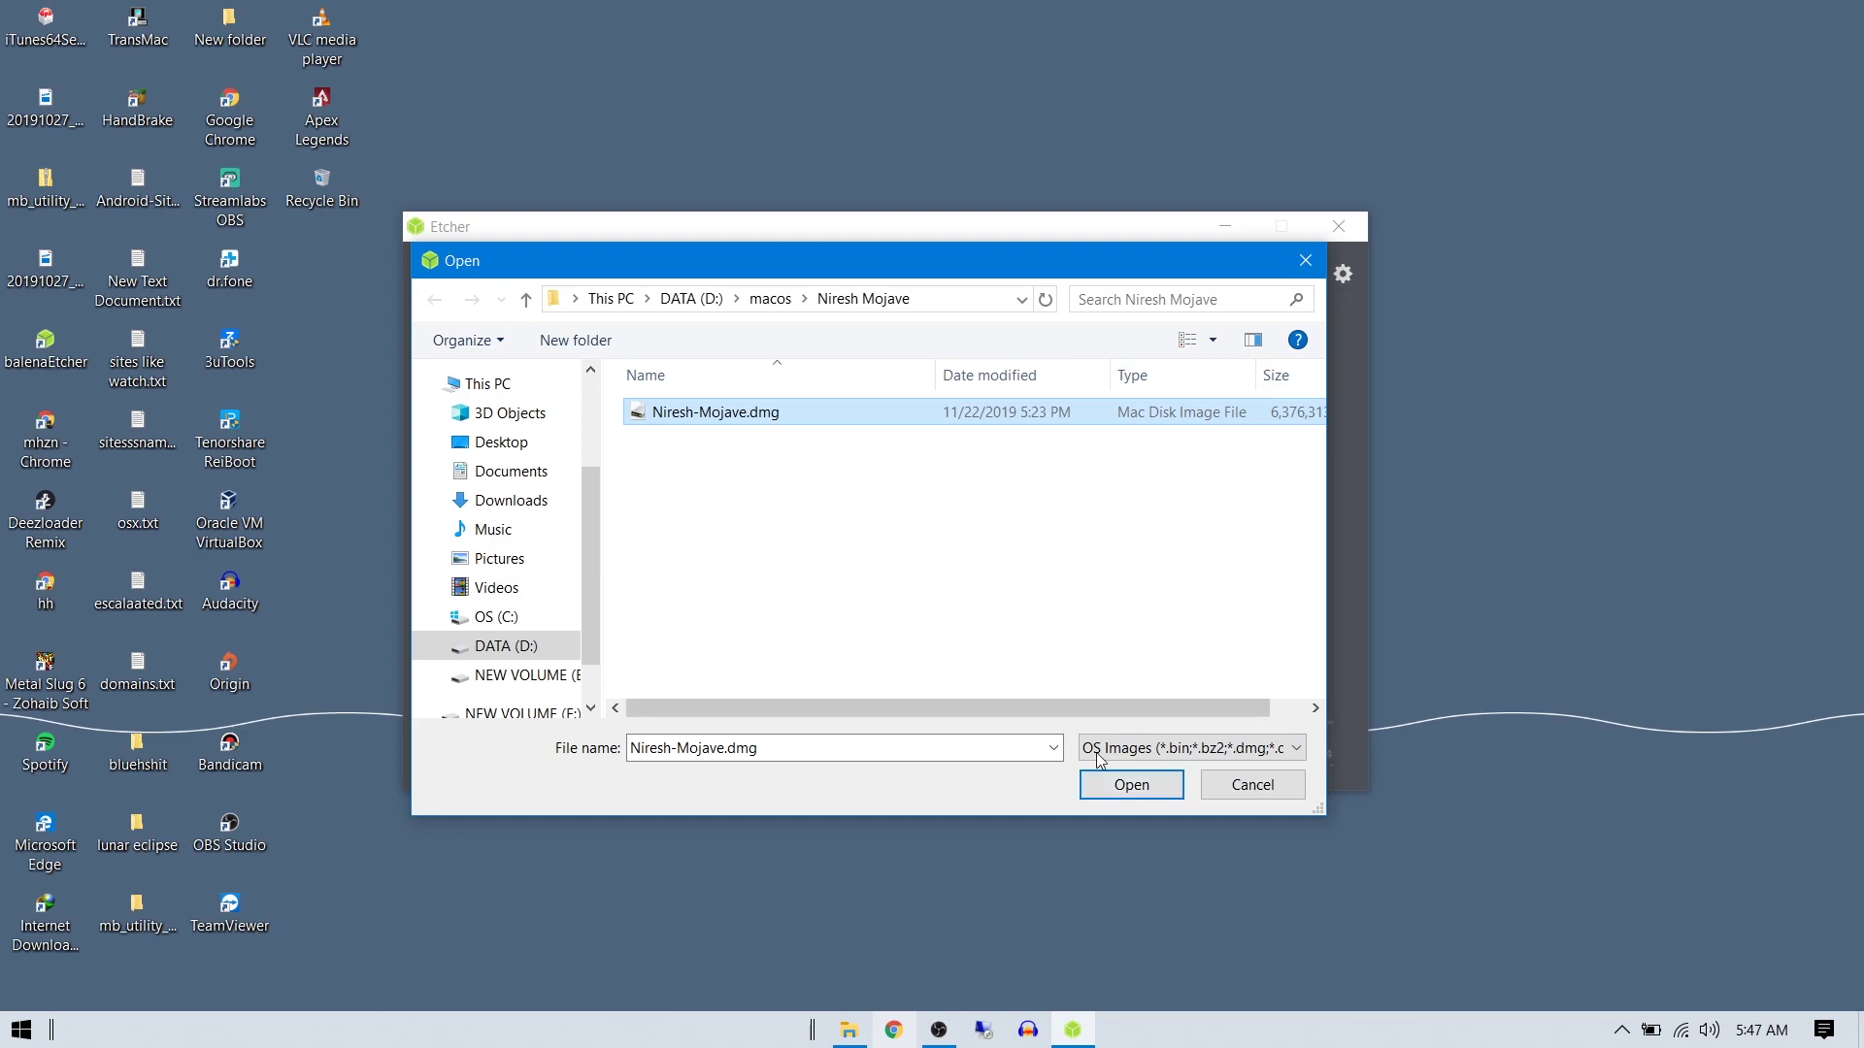
{"action": "left_click", "coordinate": [742, 415]}
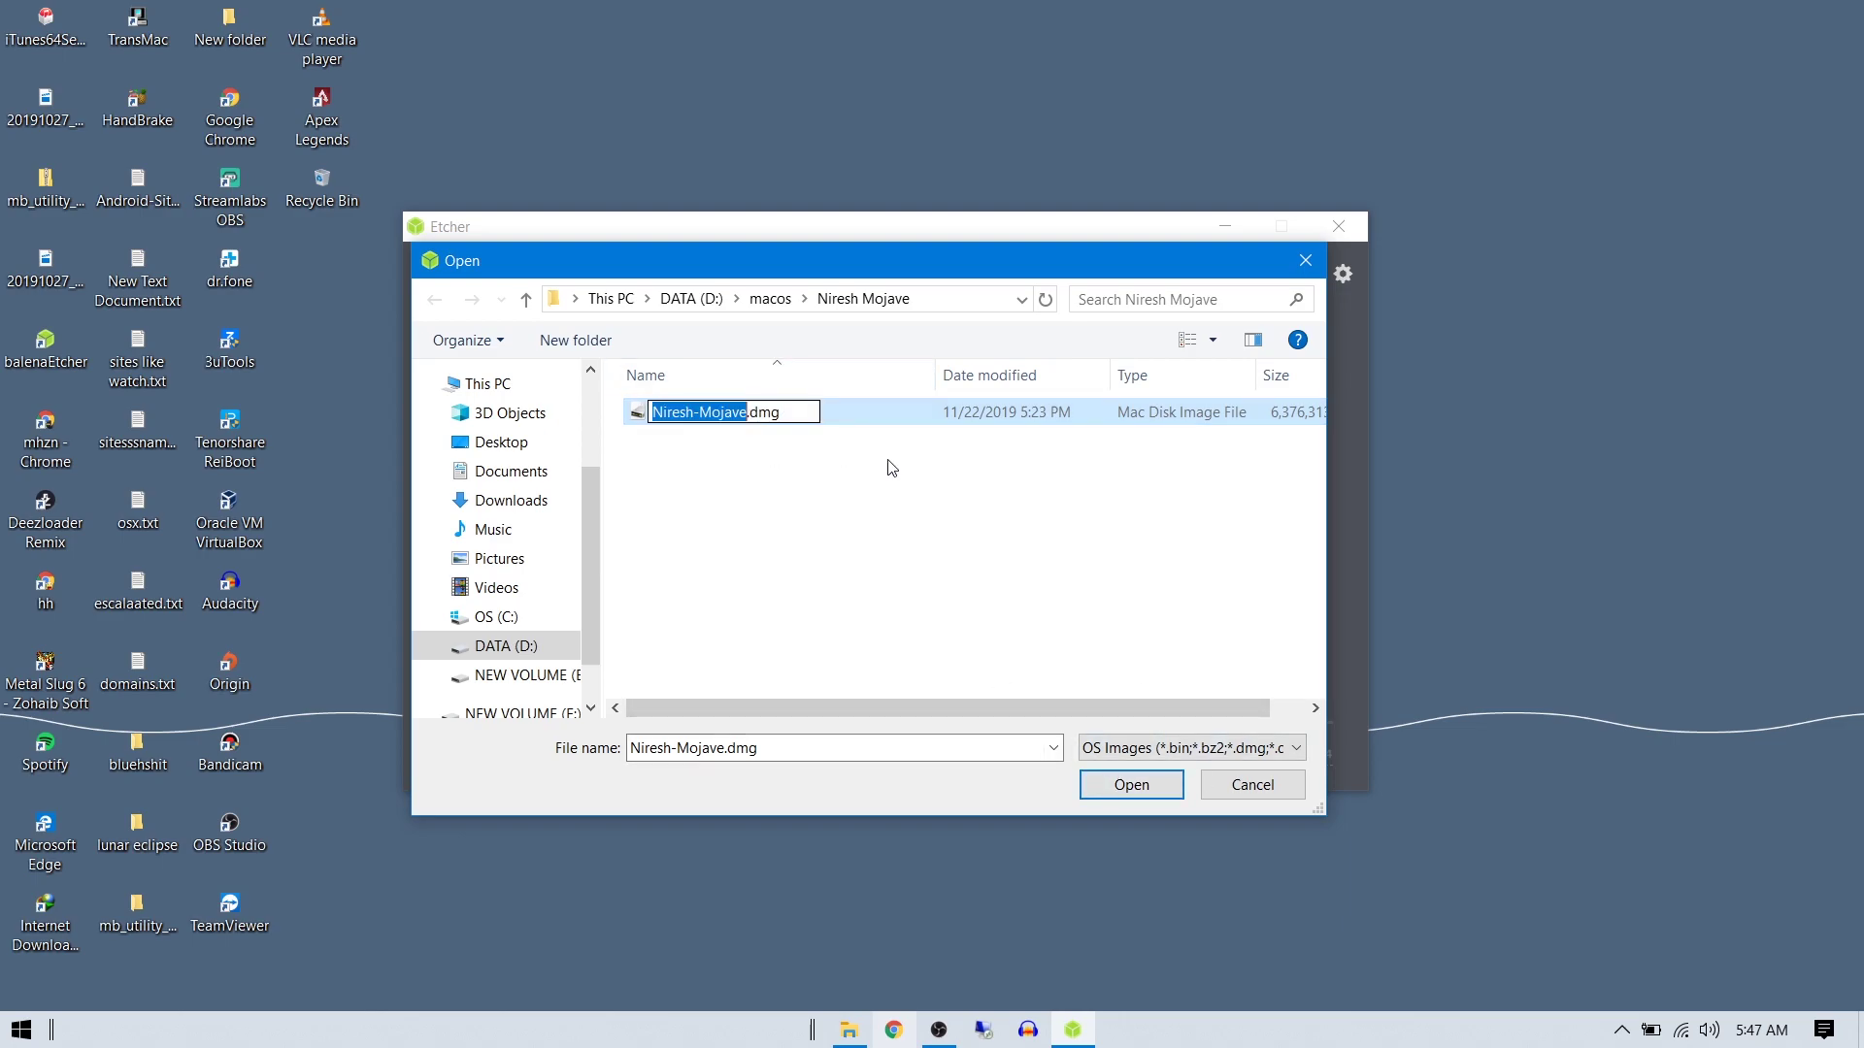
{"action": "key", "text": "Escape"}
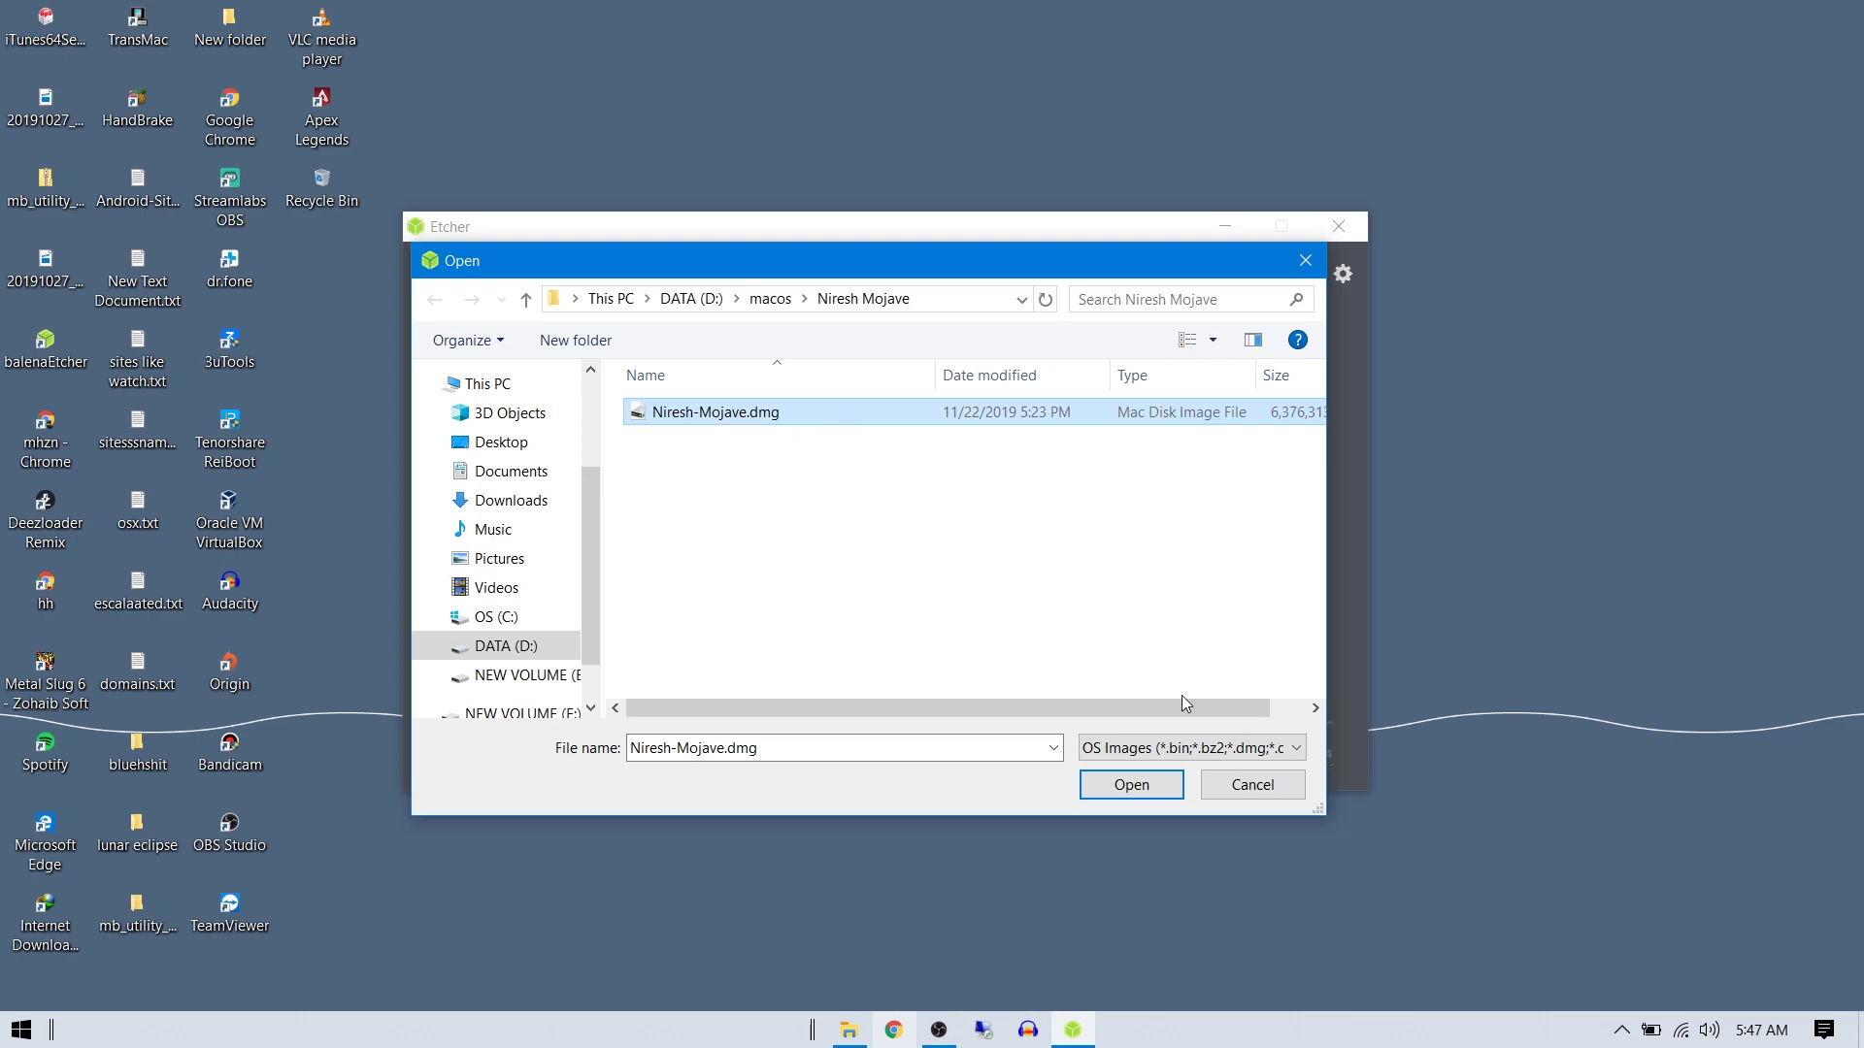
- Confirm Niresh-Mojave.dmg and select the Generic Flash Disk USB Device as the target drive
{"action": "left_click", "coordinate": [1135, 789]}
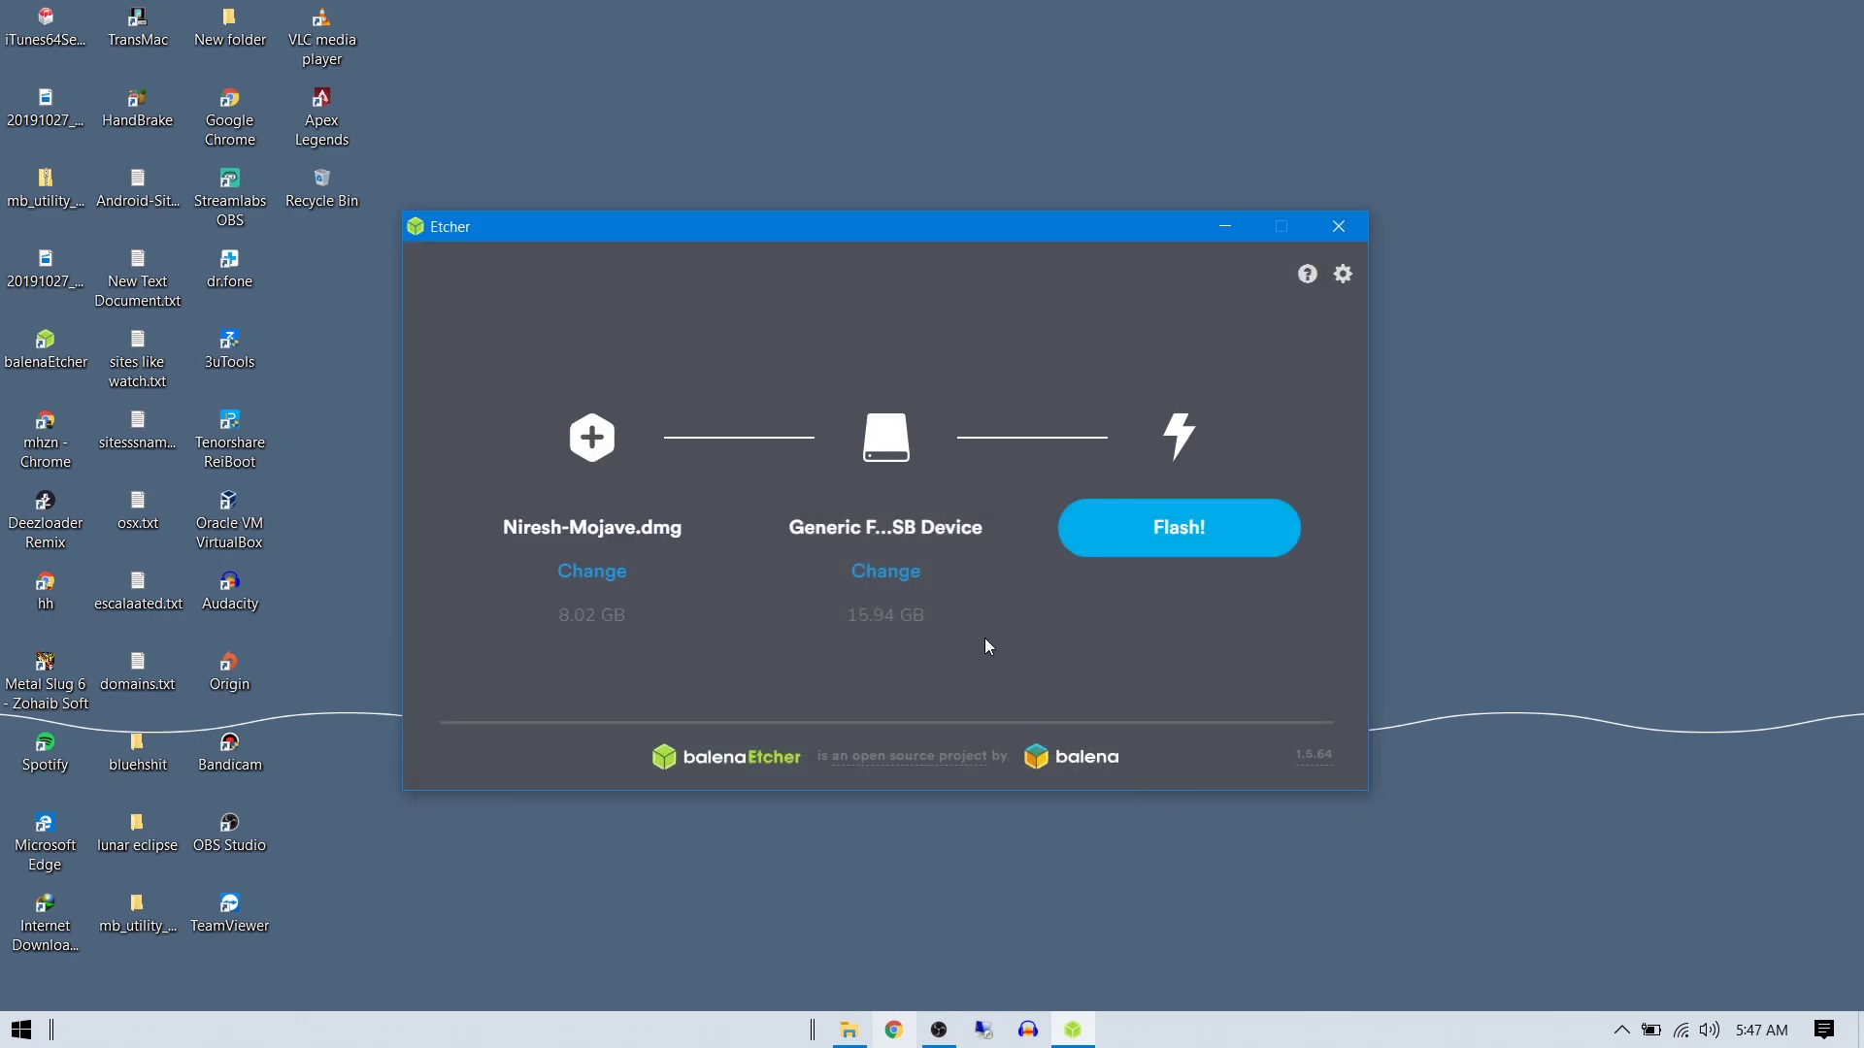
{"action": "left_click", "coordinate": [902, 581]}
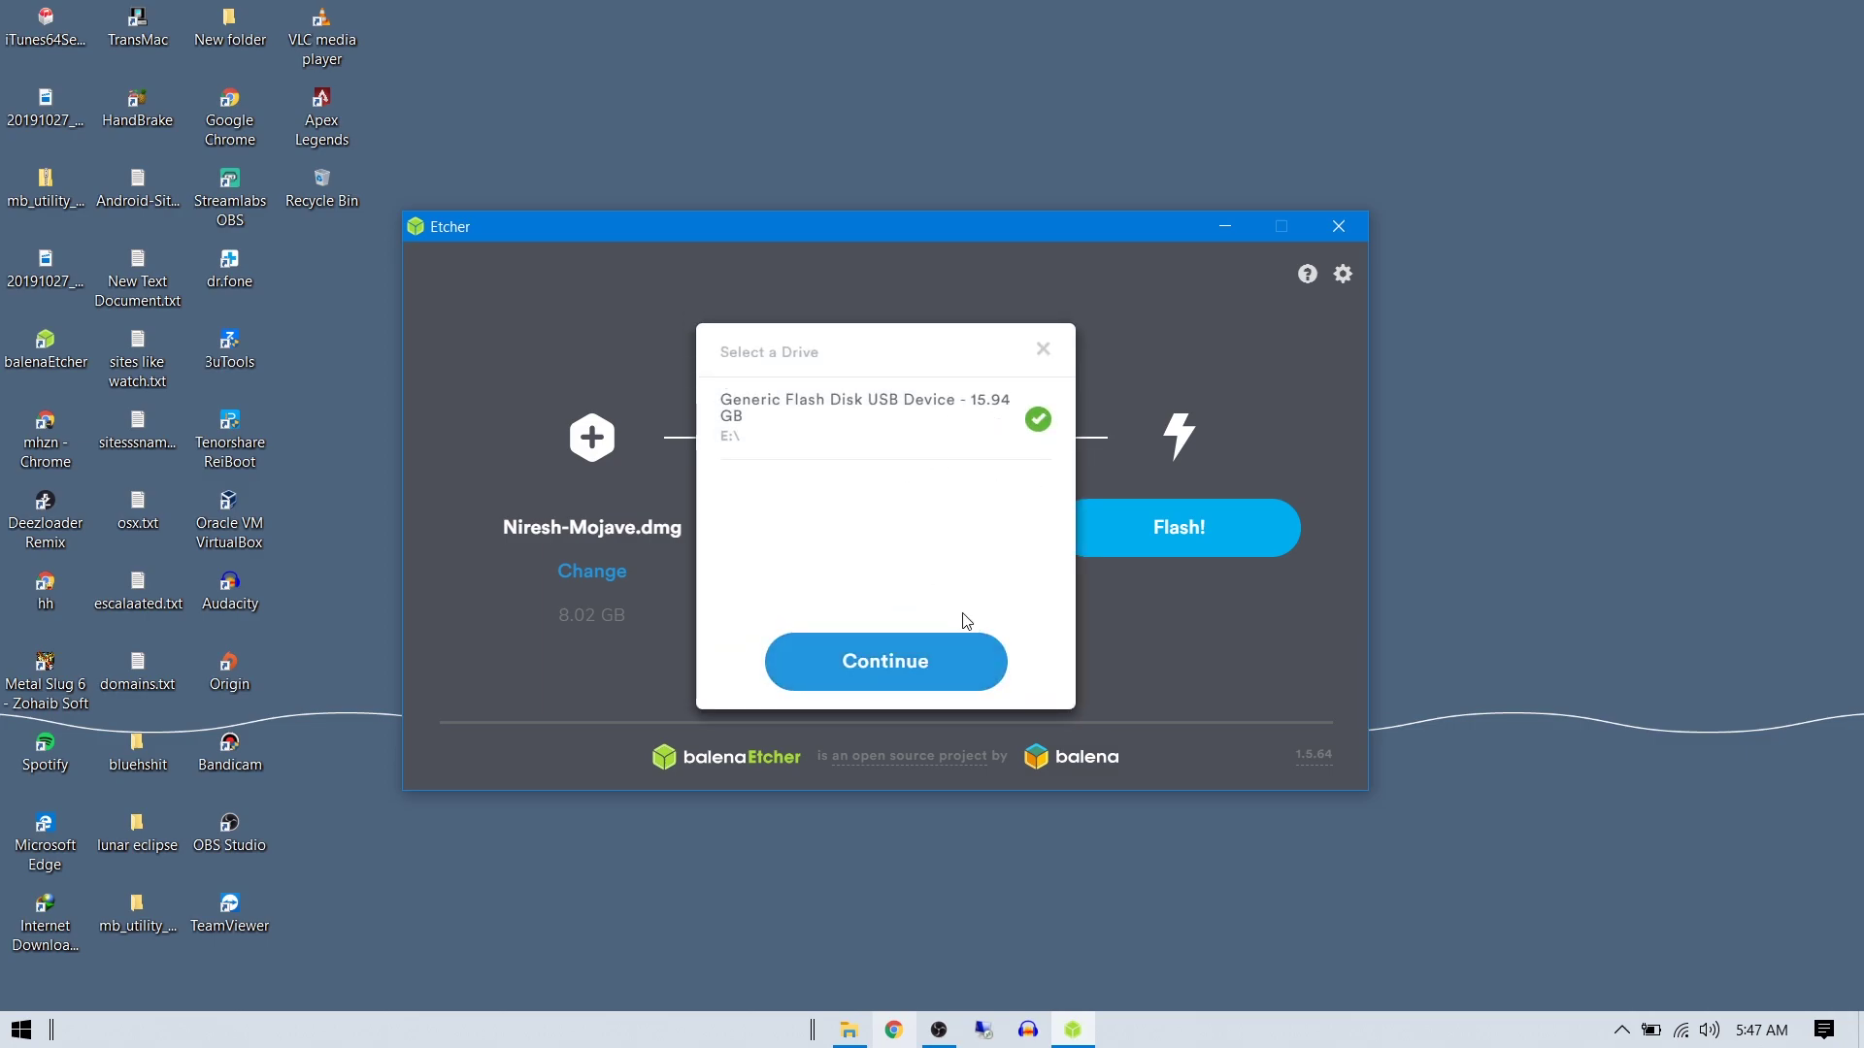
{"action": "left_click", "coordinate": [947, 677]}
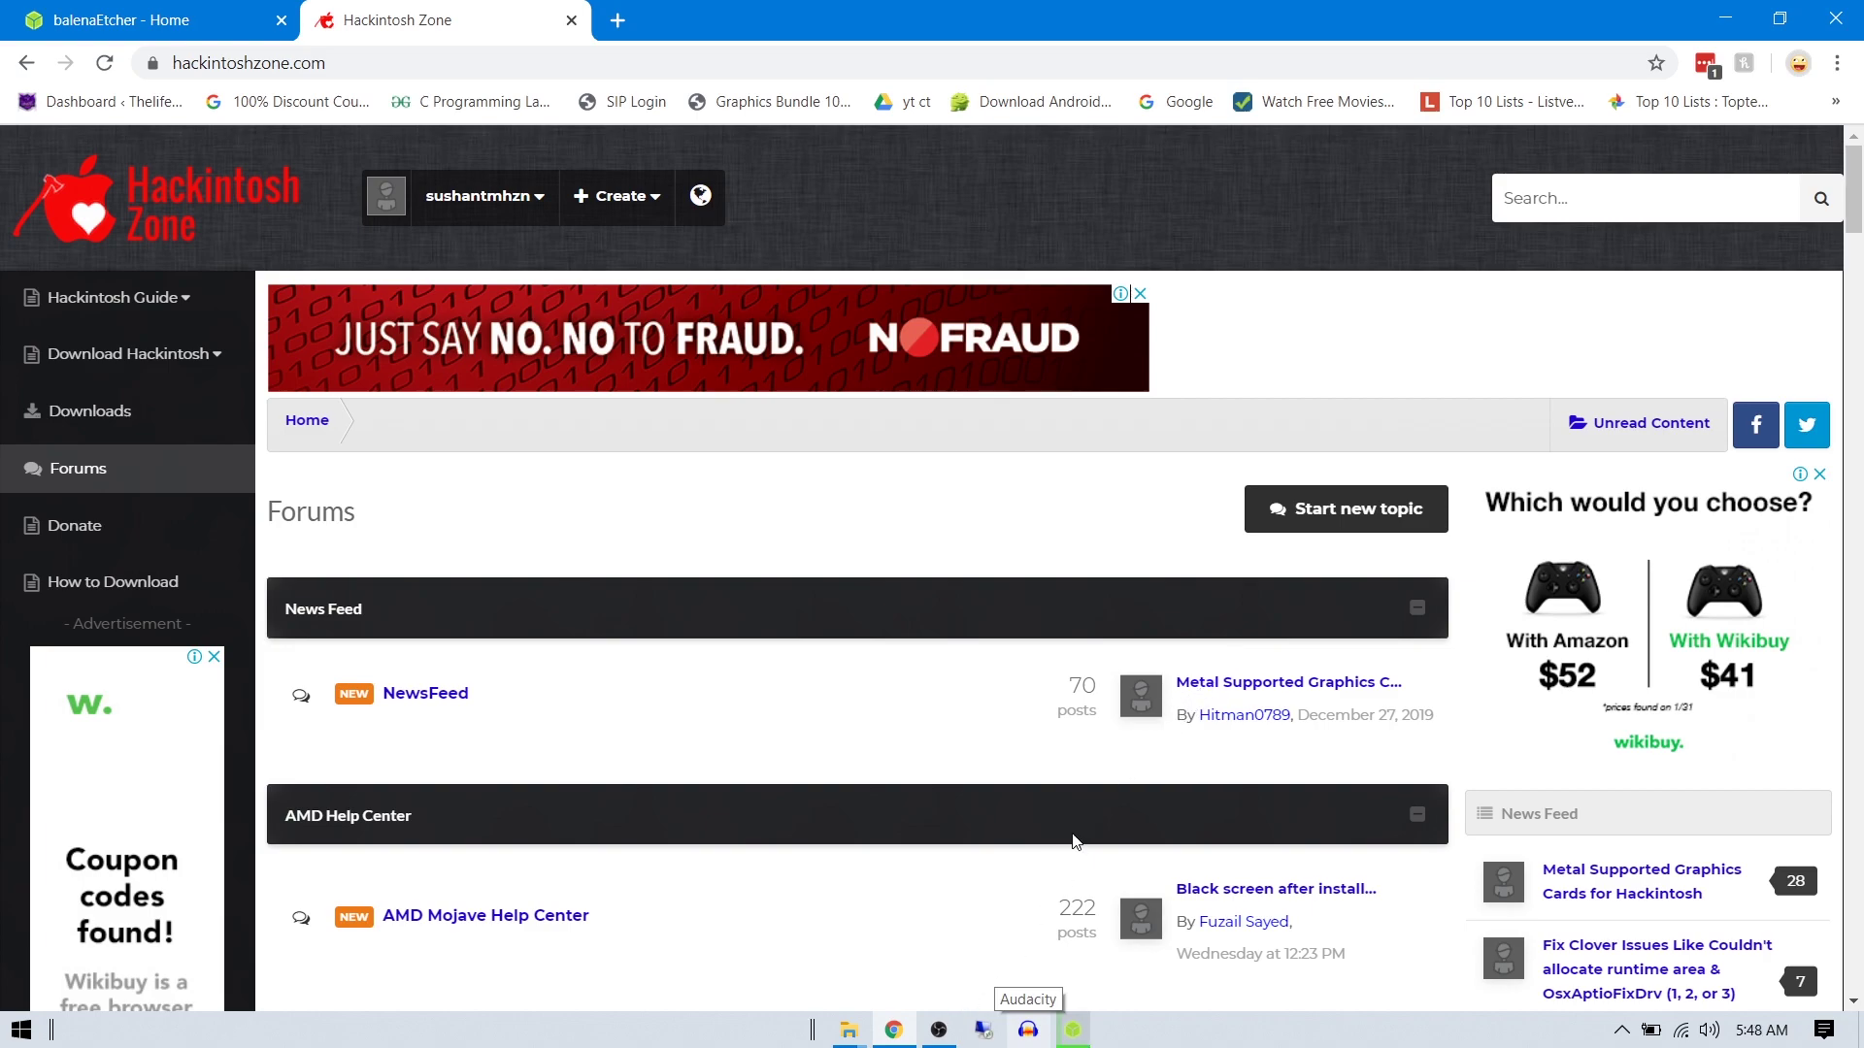
- Bring balenaEtcher forward to check the Mojave flashing progress
{"action": "left_click", "coordinate": [1074, 1035]}
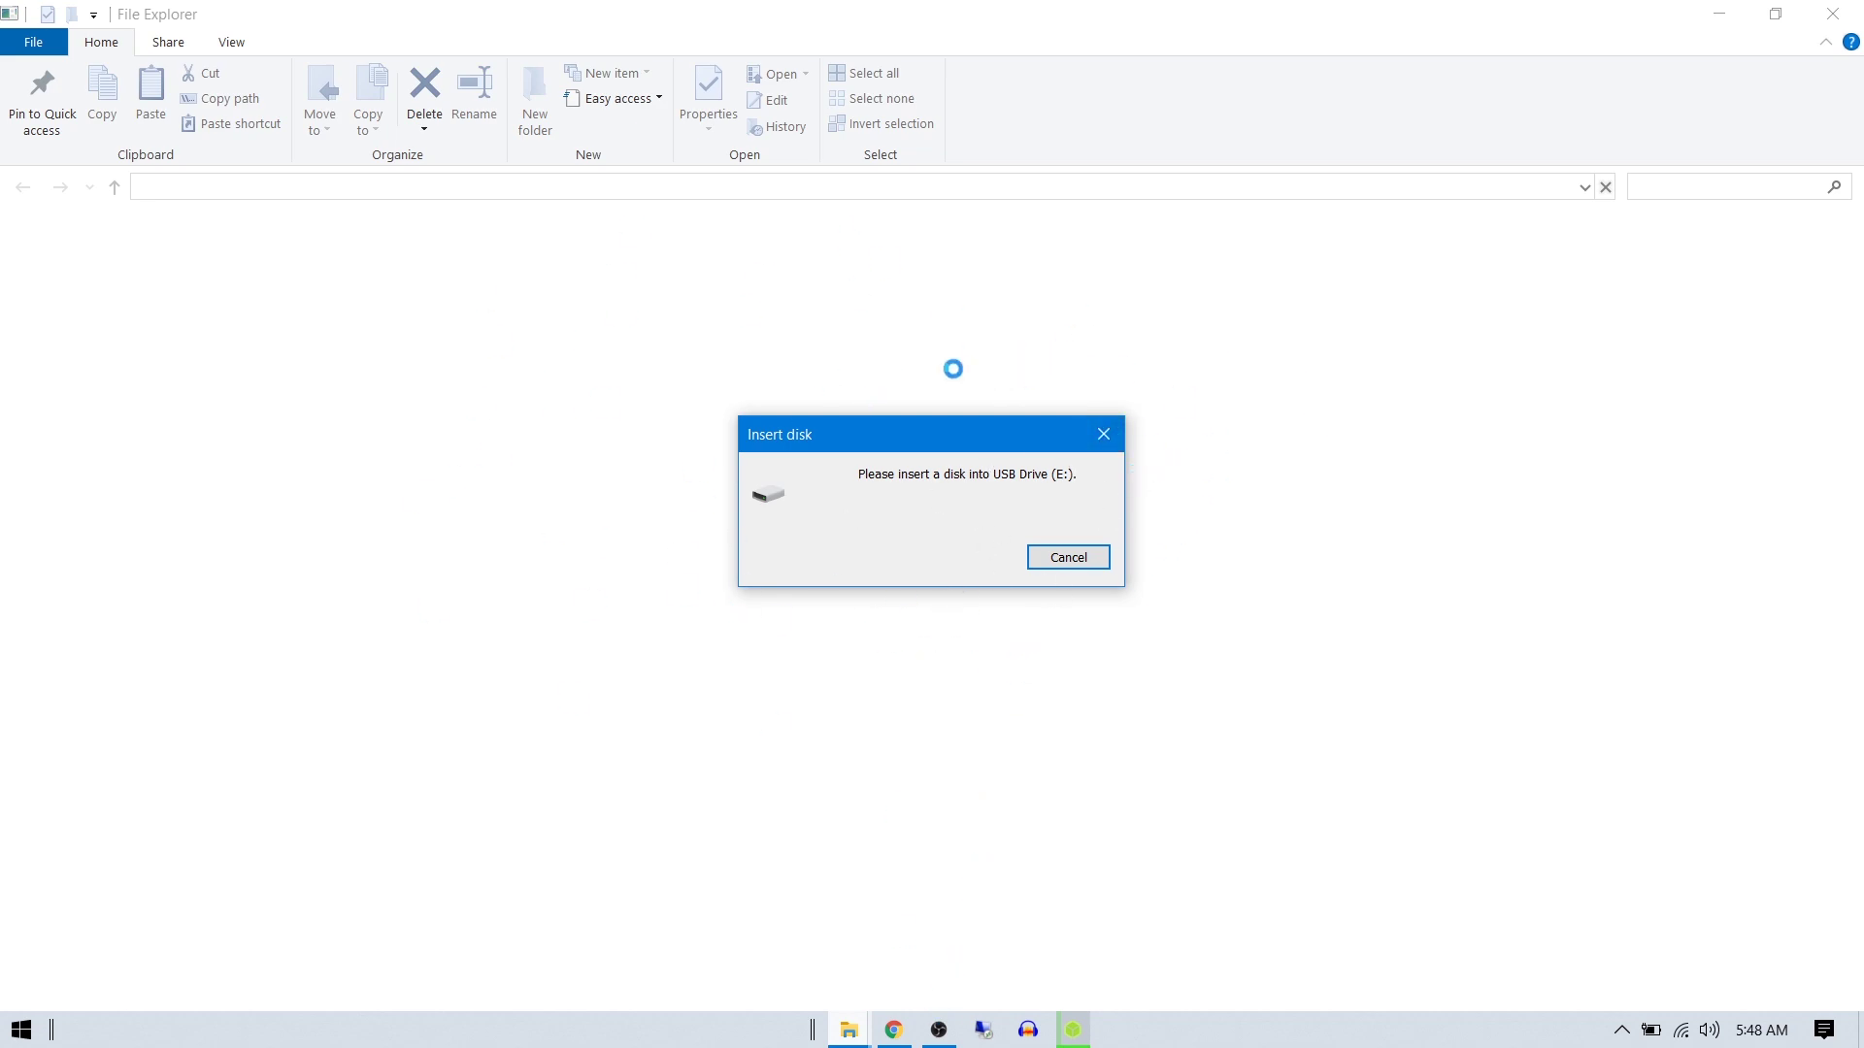
- Minimize Etcher and dismiss the 'E:\ is not accessible' error and the format prompt without formatting
{"action": "left_click", "coordinate": [847, 1031]}
{"action": "left_click", "coordinate": [880, 1040]}
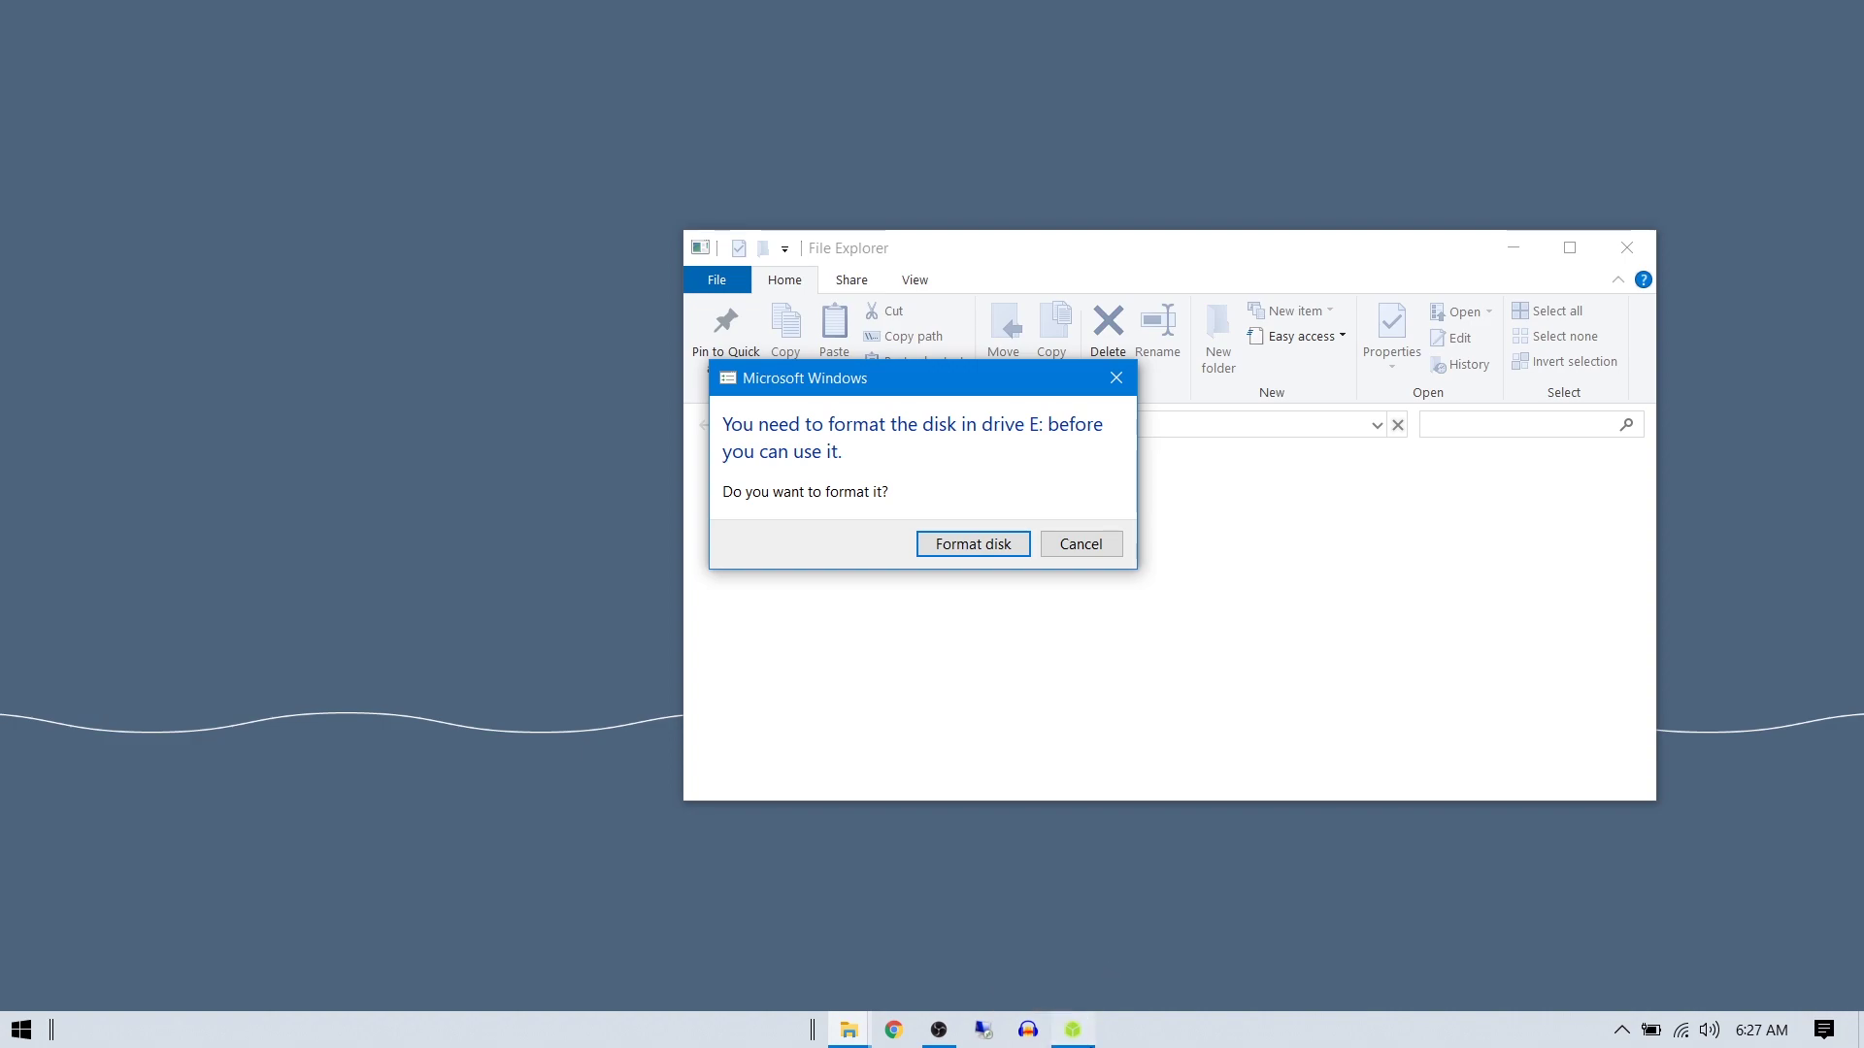
{"action": "left_click", "coordinate": [1072, 1029]}
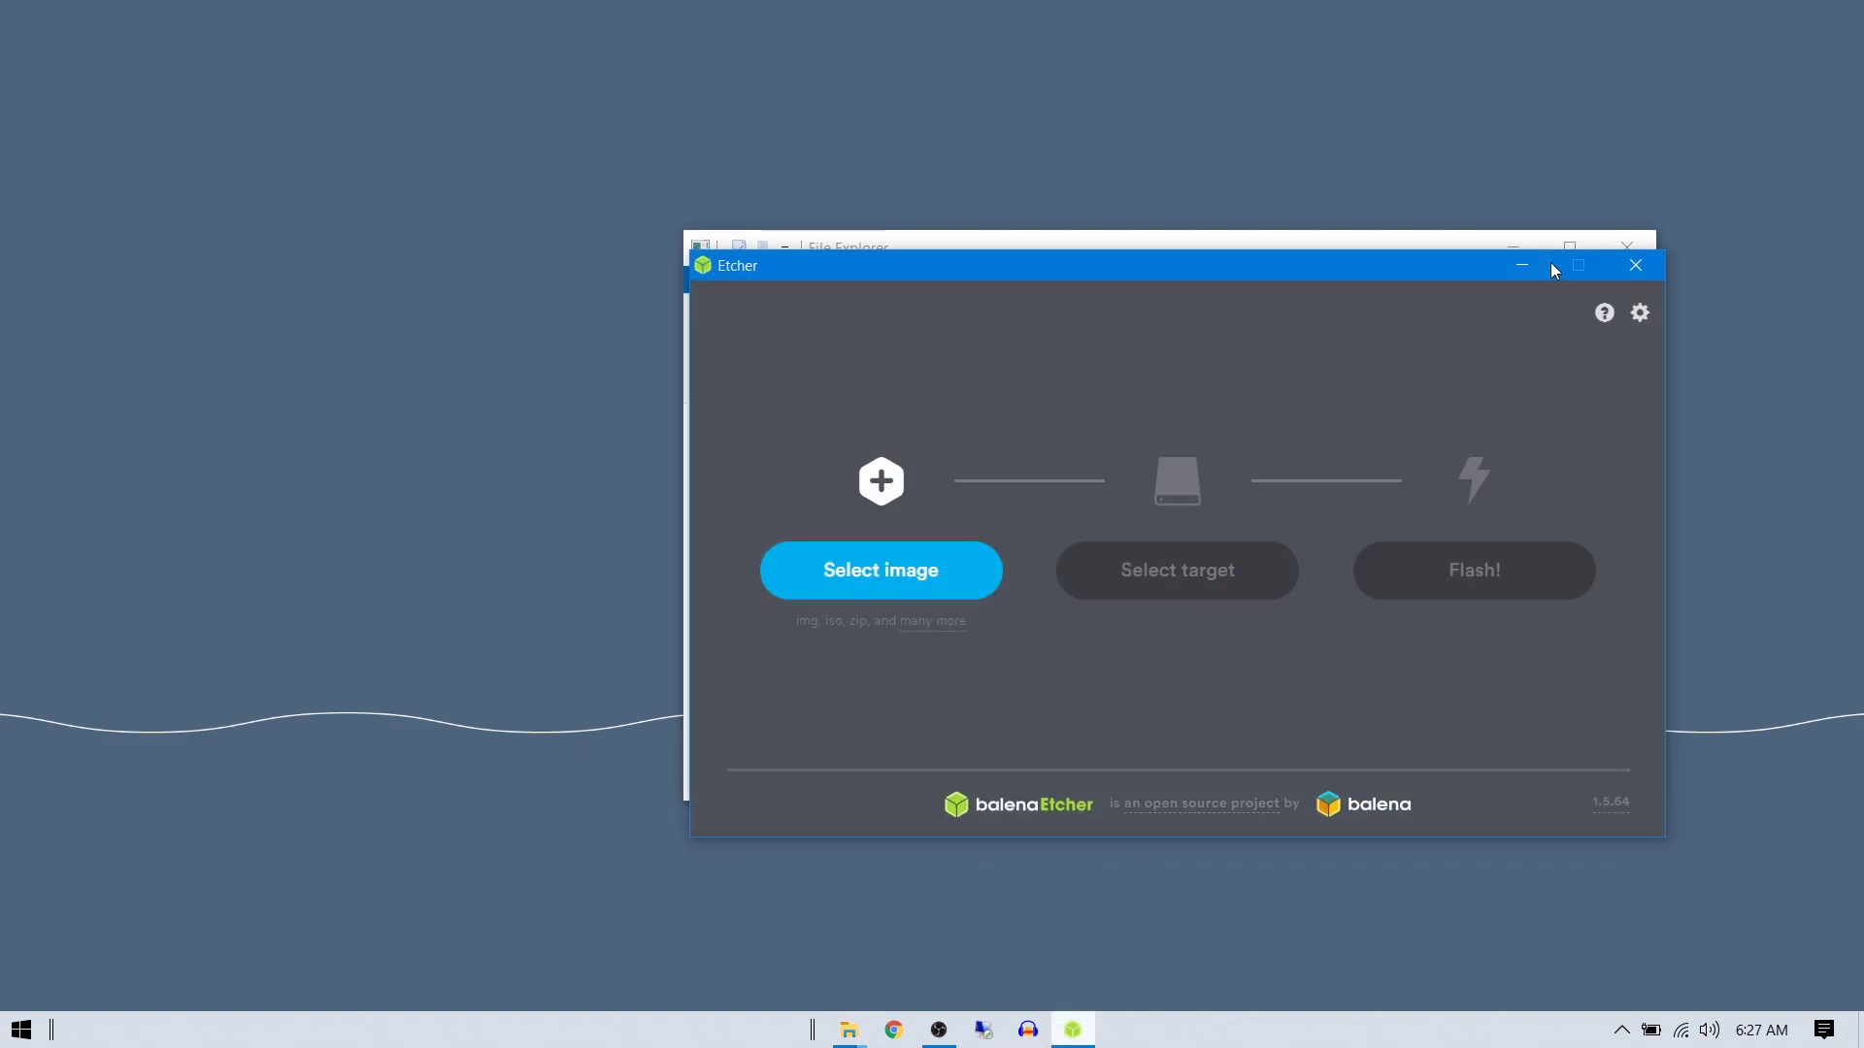
{"action": "left_click", "coordinate": [1521, 265]}
{"action": "left_click_drag", "start_coordinate": [917, 379], "coordinate": [1470, 441]}
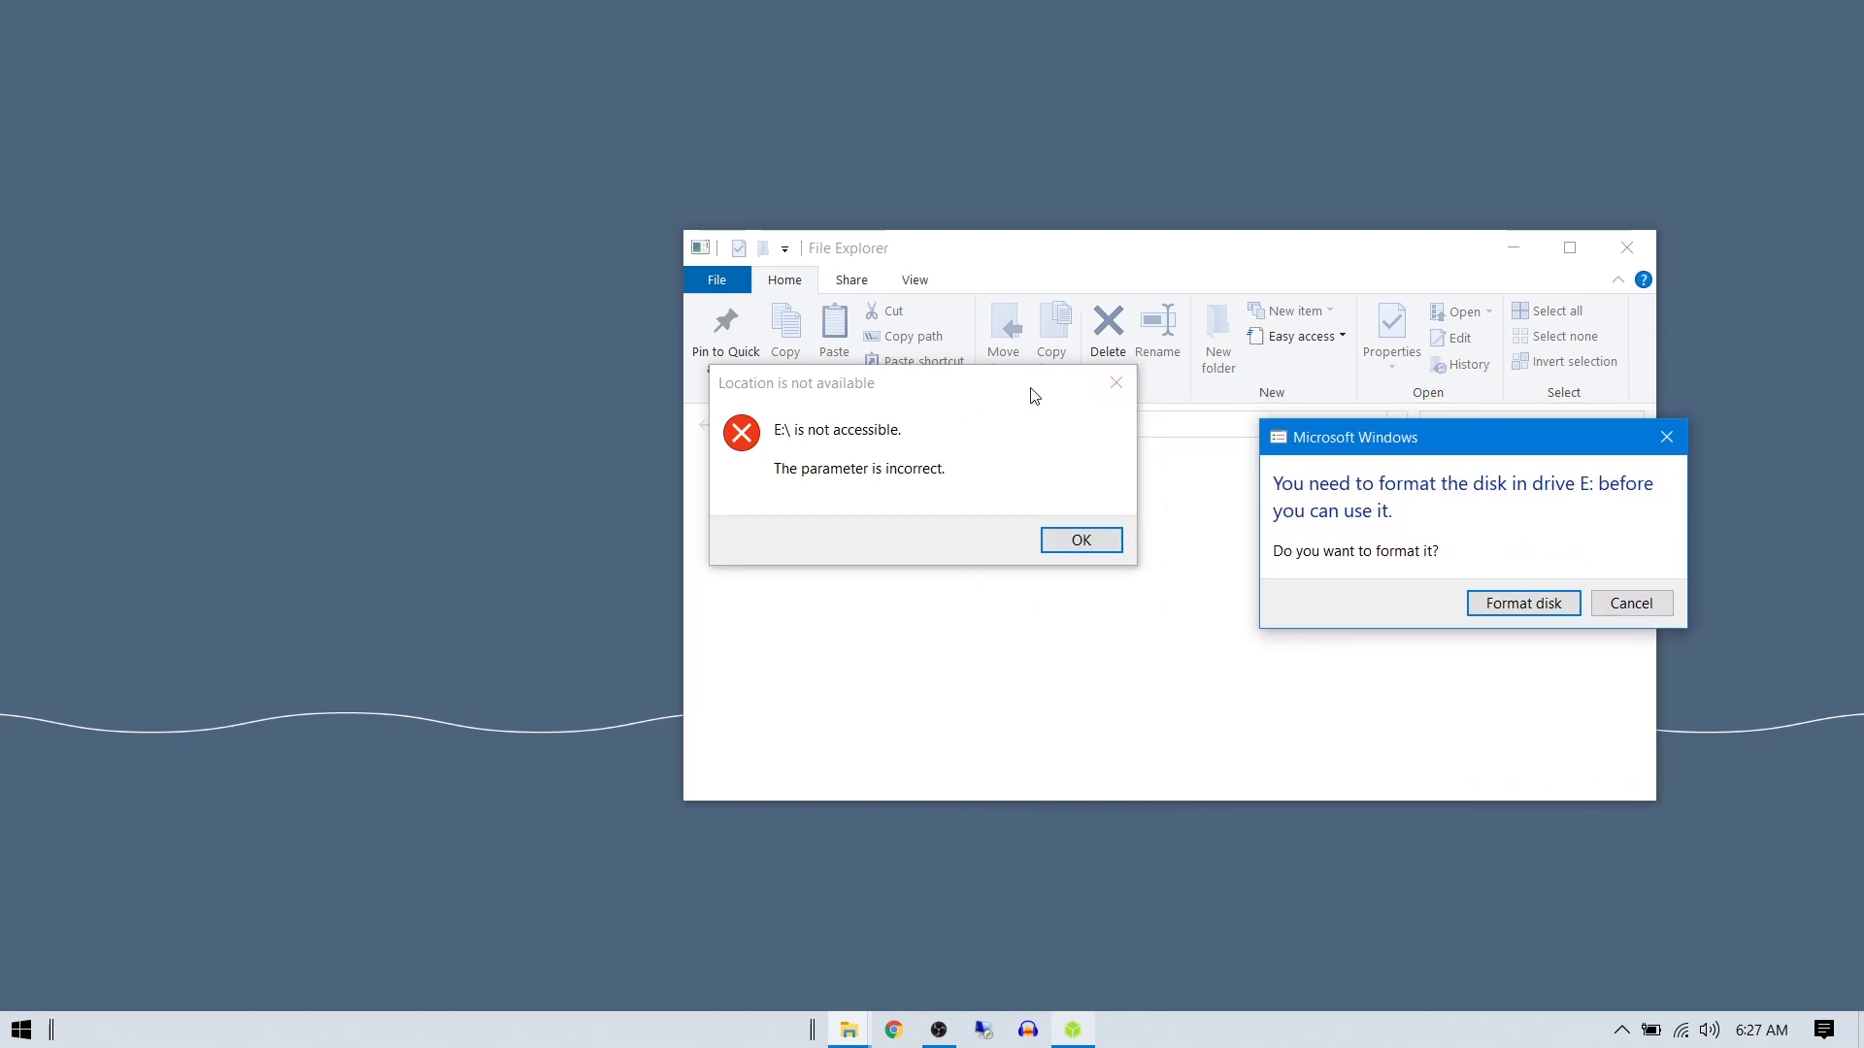
{"action": "left_click", "coordinate": [1086, 542]}
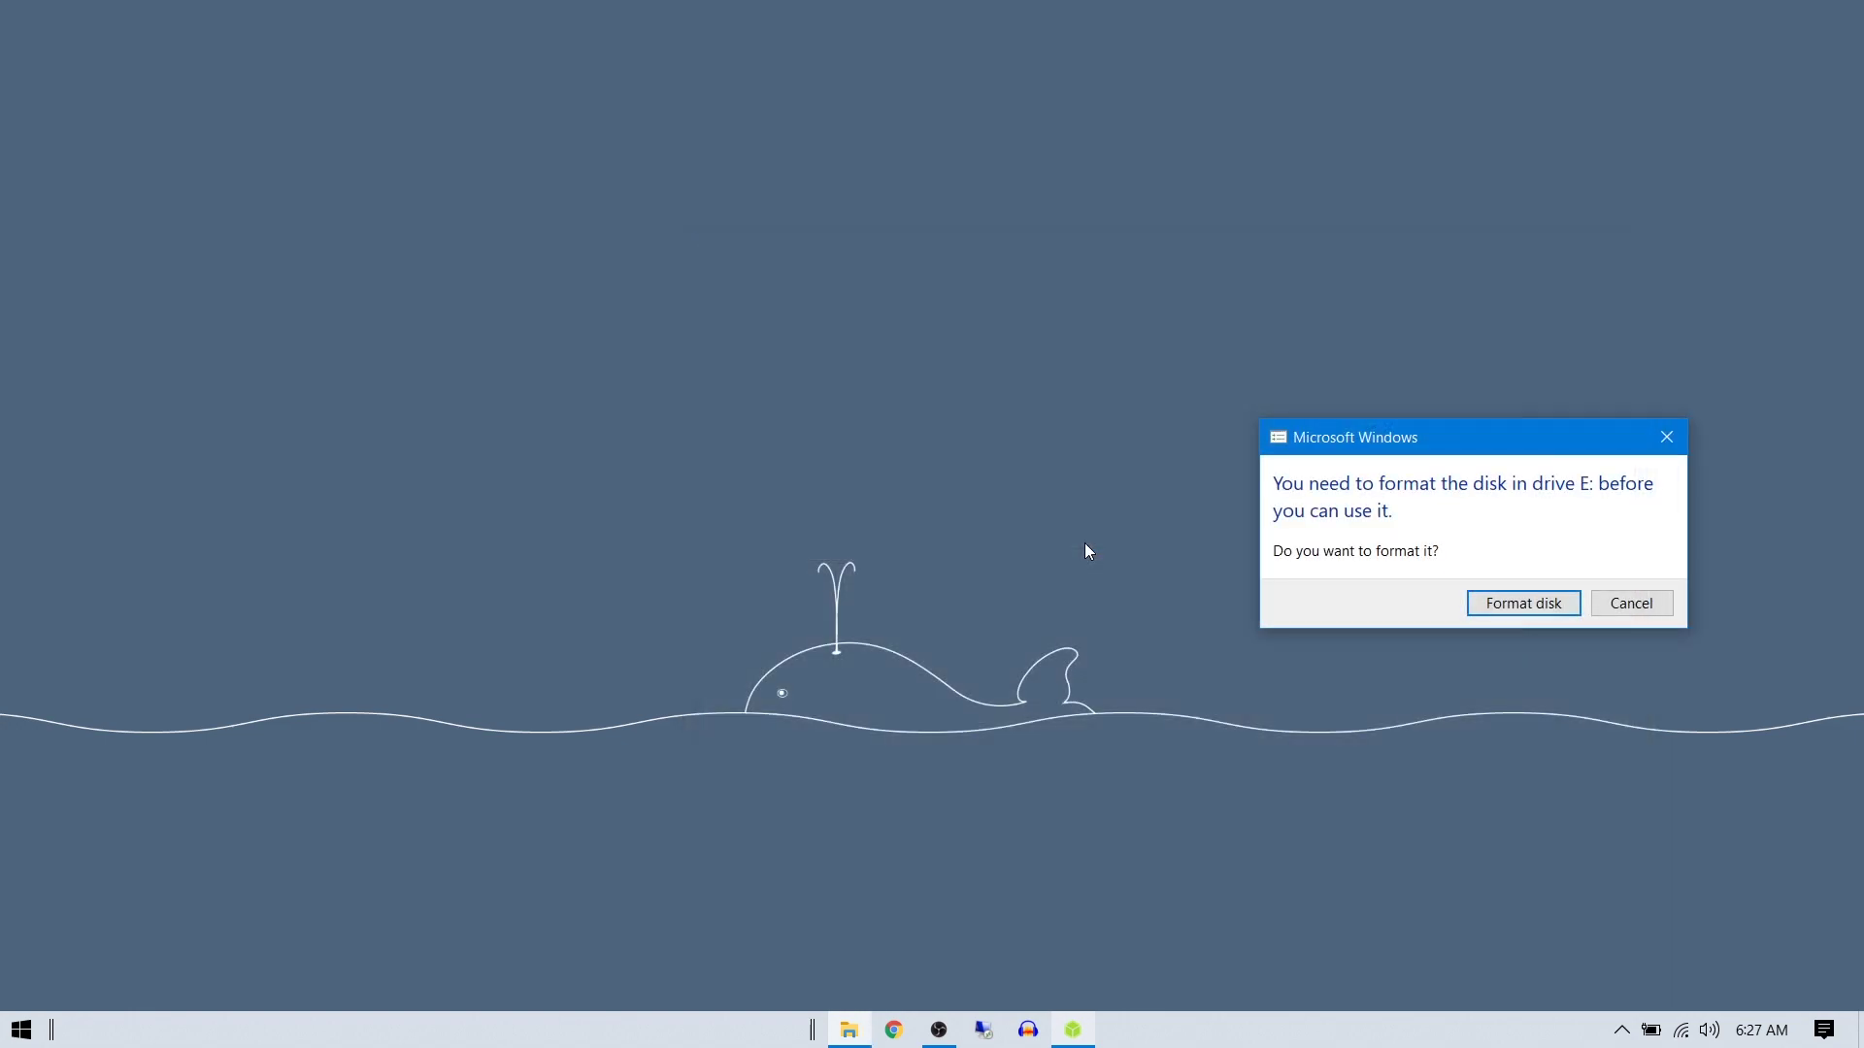
{"action": "left_click", "coordinate": [1620, 606]}
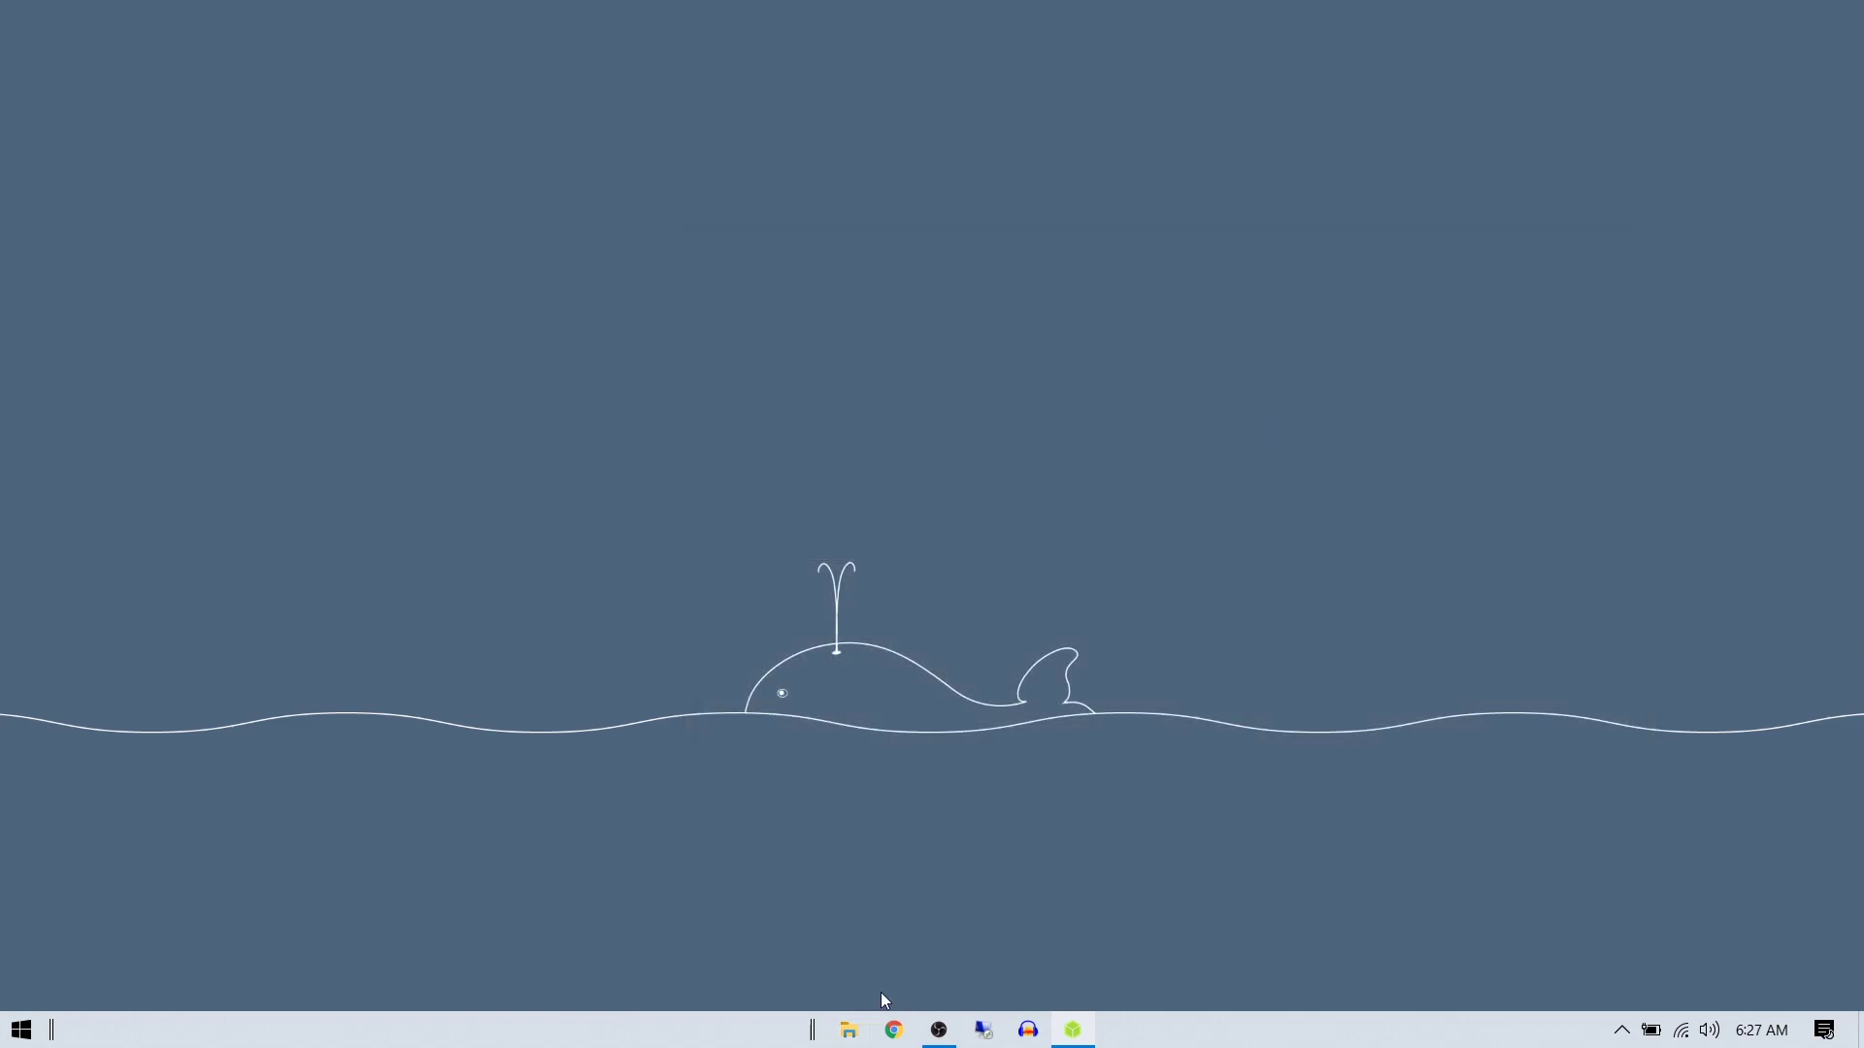
- Show This PC's drives in File Explorer, then launch Disk Management by searching 'disk par'
{"action": "left_click", "coordinate": [848, 1027]}
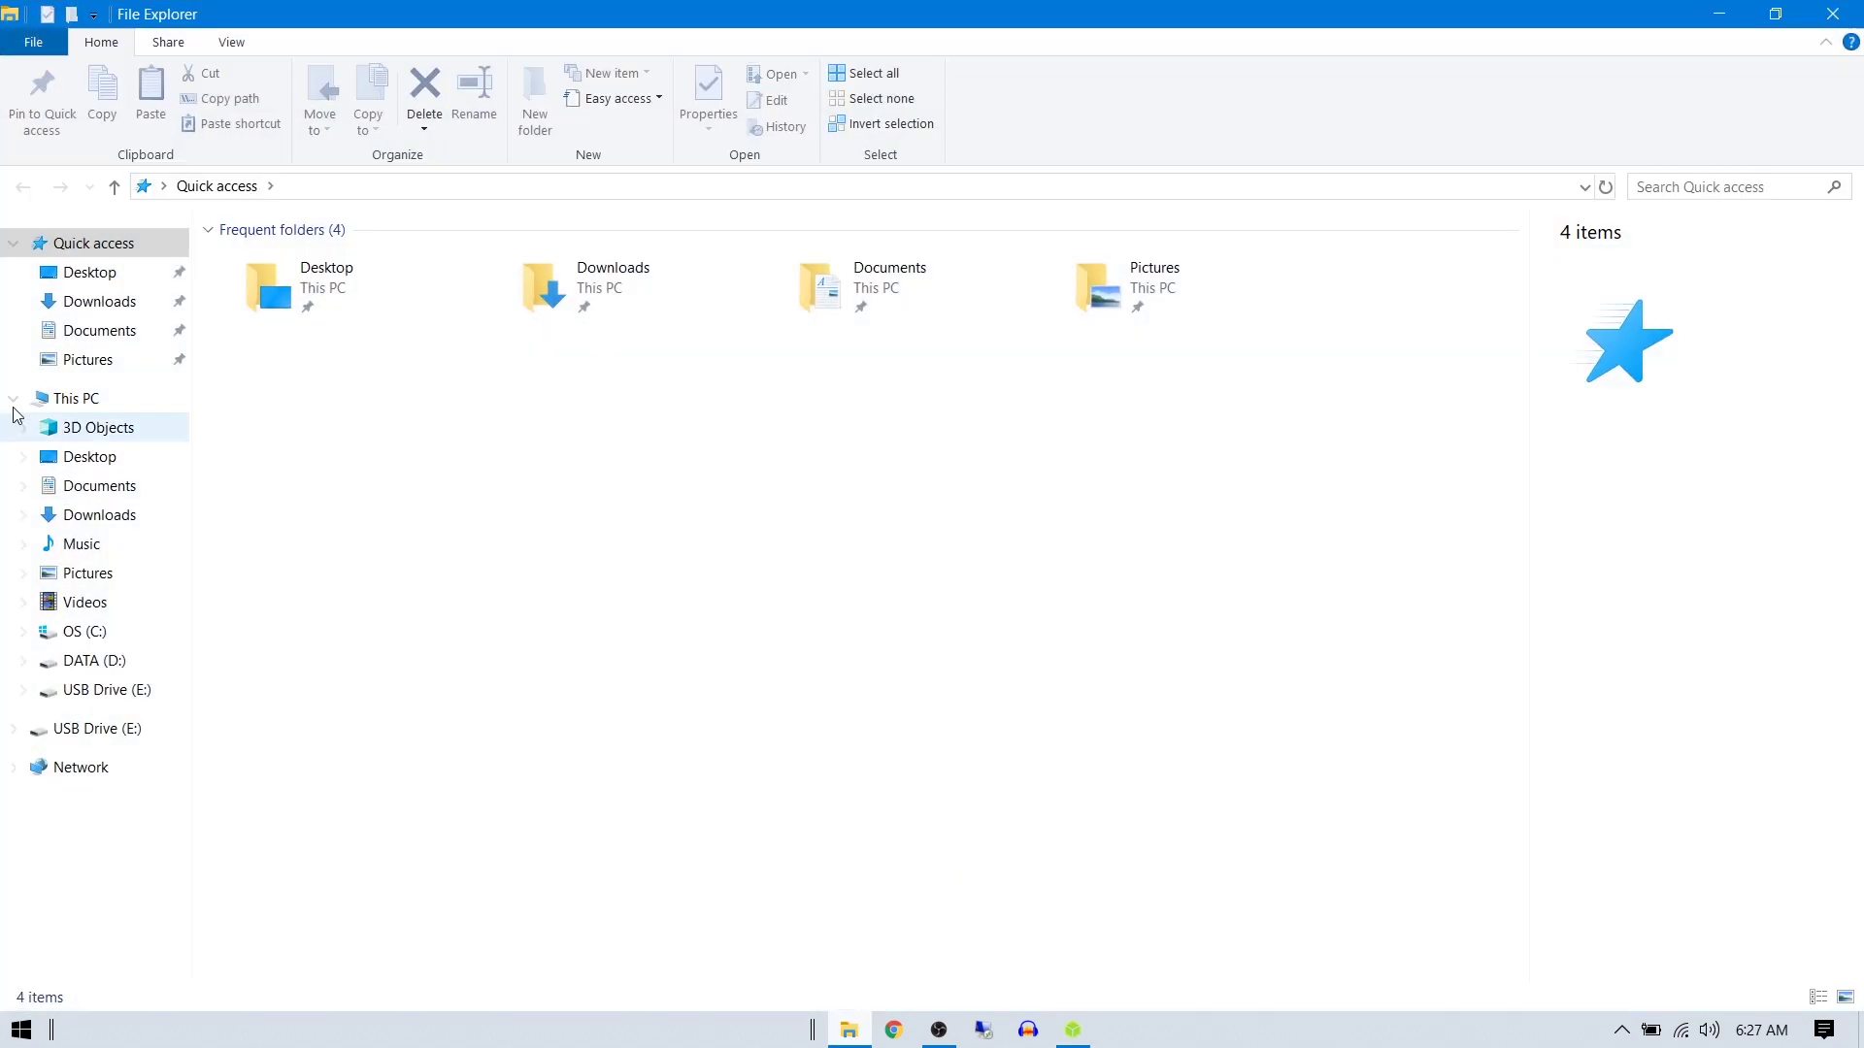
{"action": "left_click", "coordinate": [76, 398]}
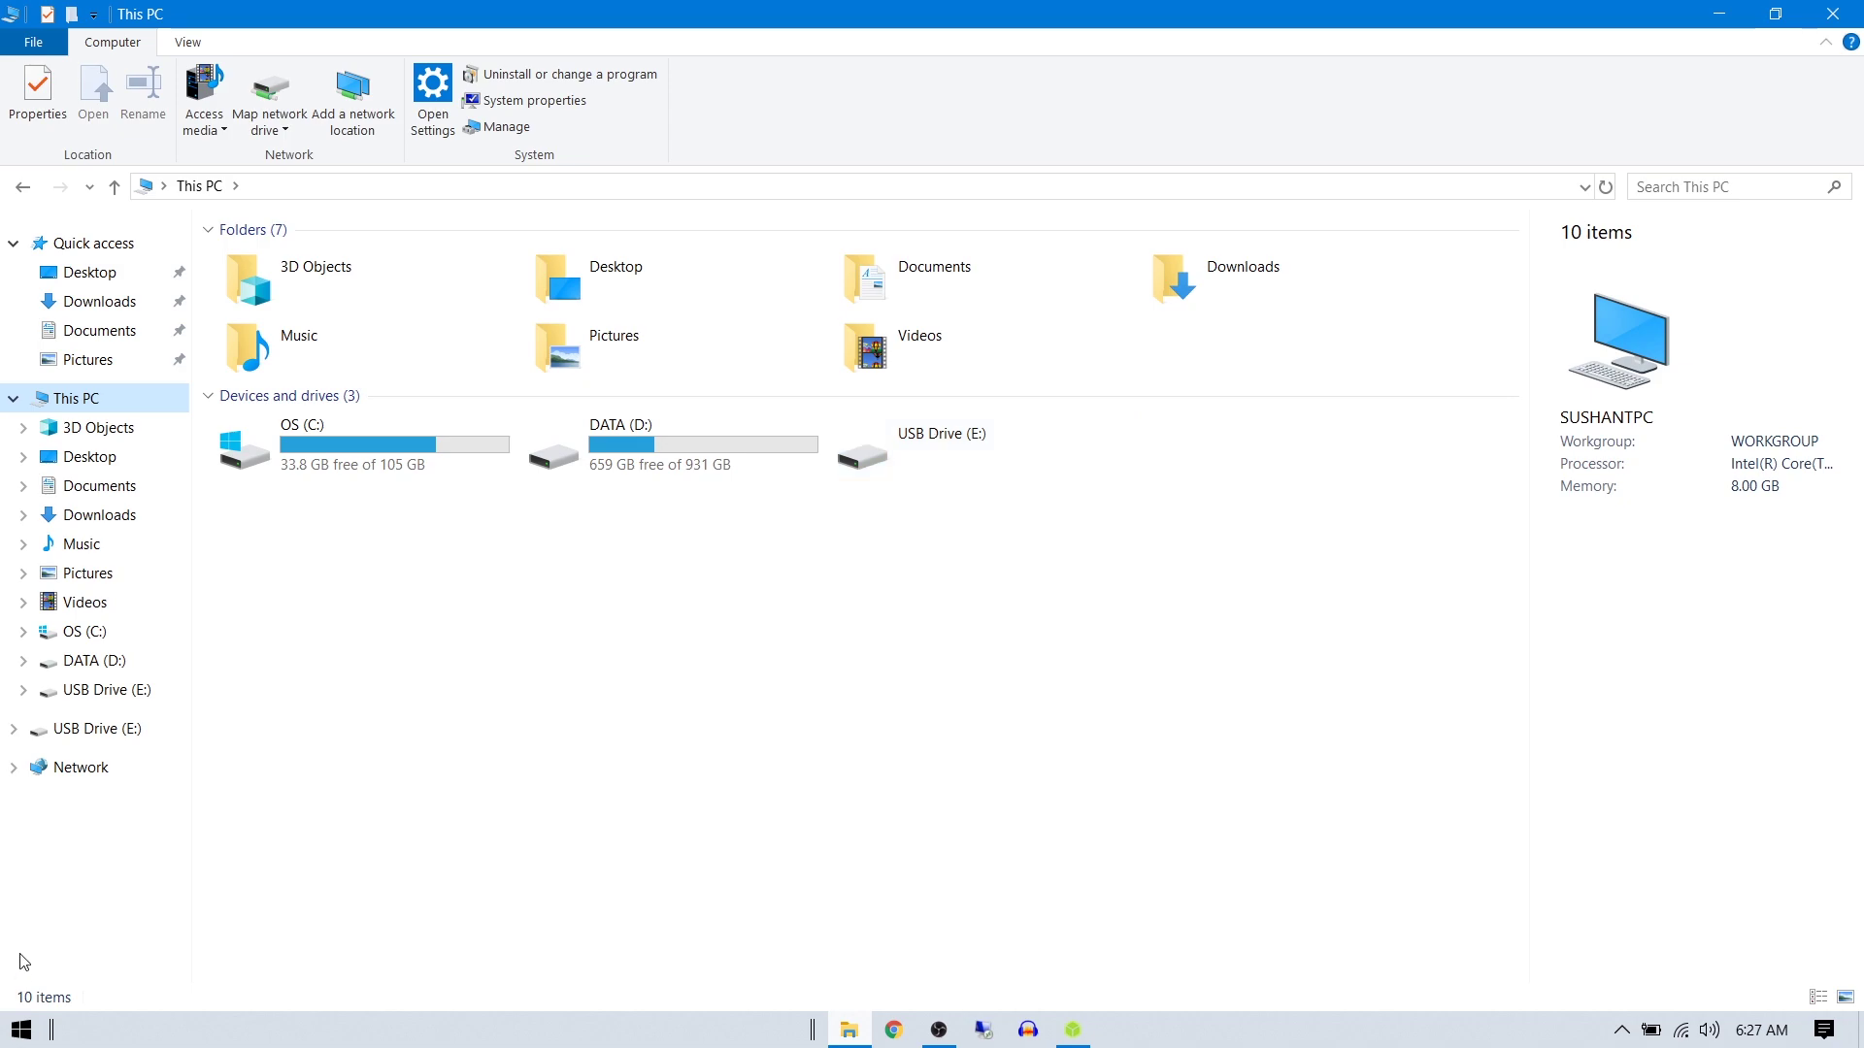
{"action": "left_click", "coordinate": [22, 1029]}
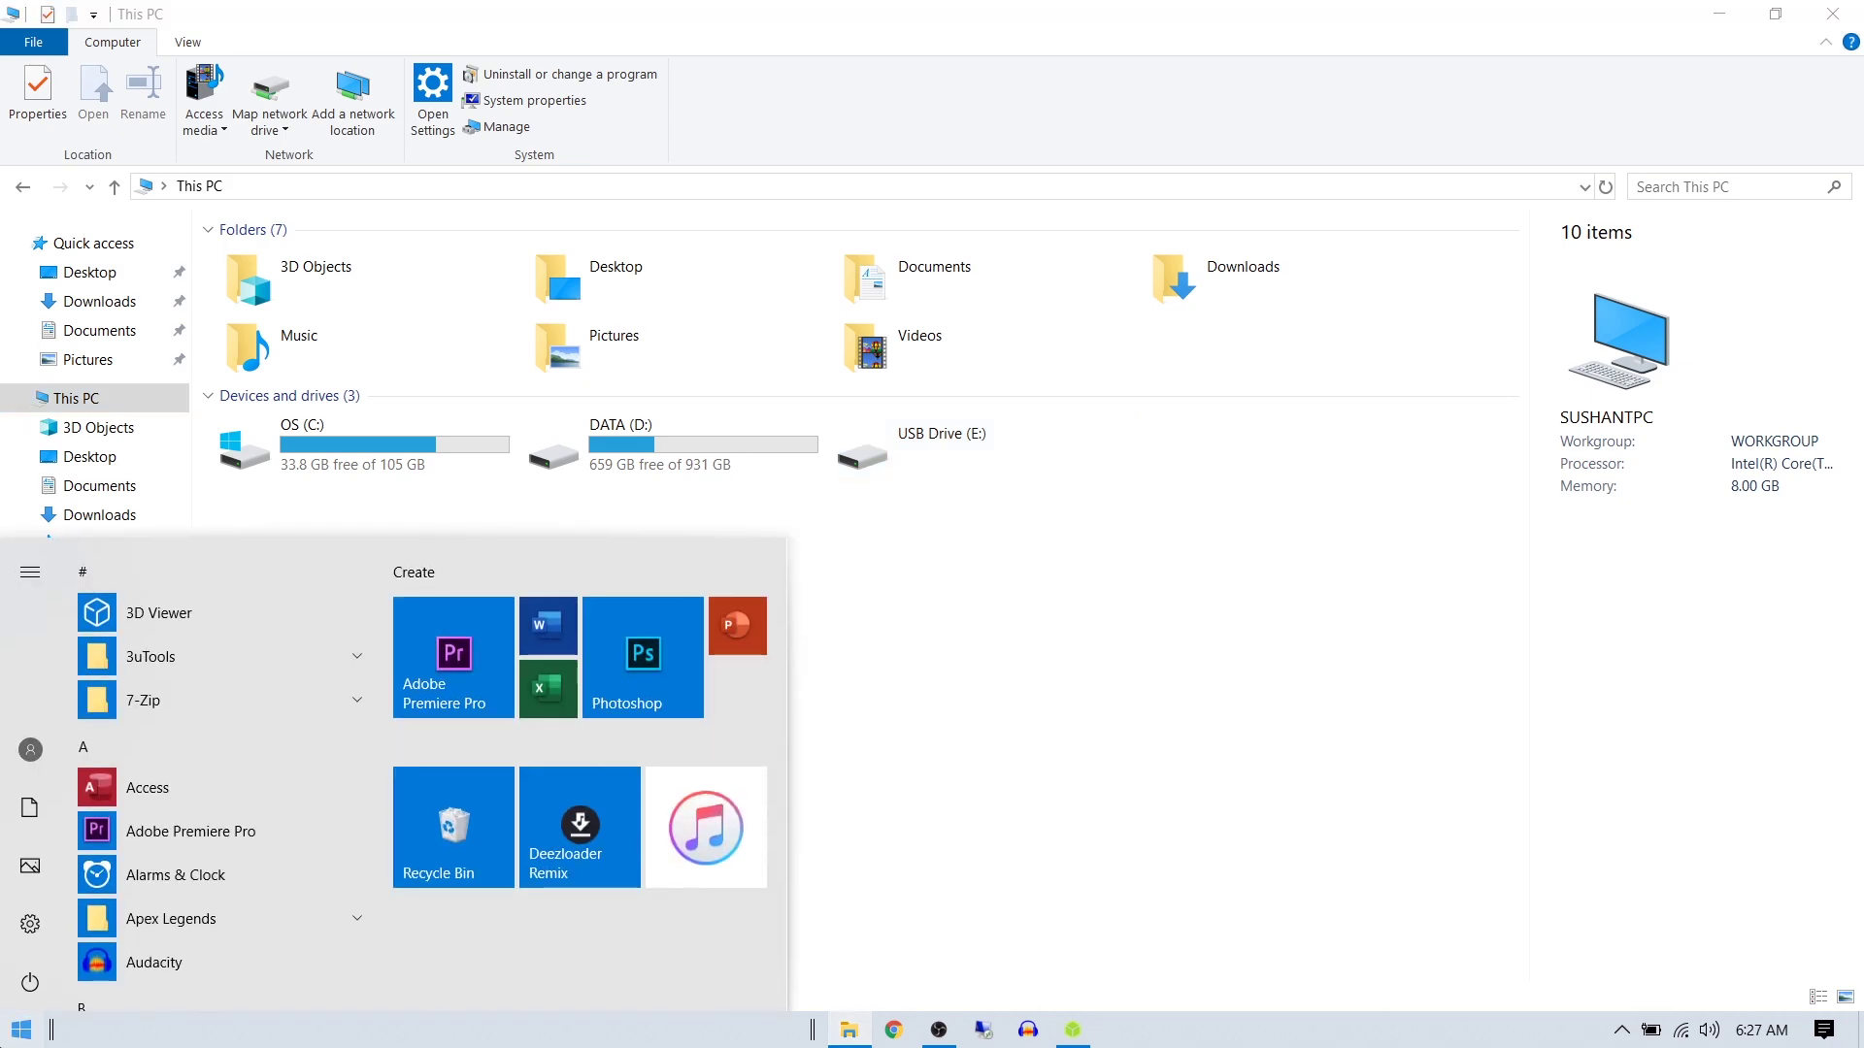
{"action": "left_click", "coordinate": [22, 1029]}
{"action": "key", "text": "super"}
{"action": "type", "text": "disk"}
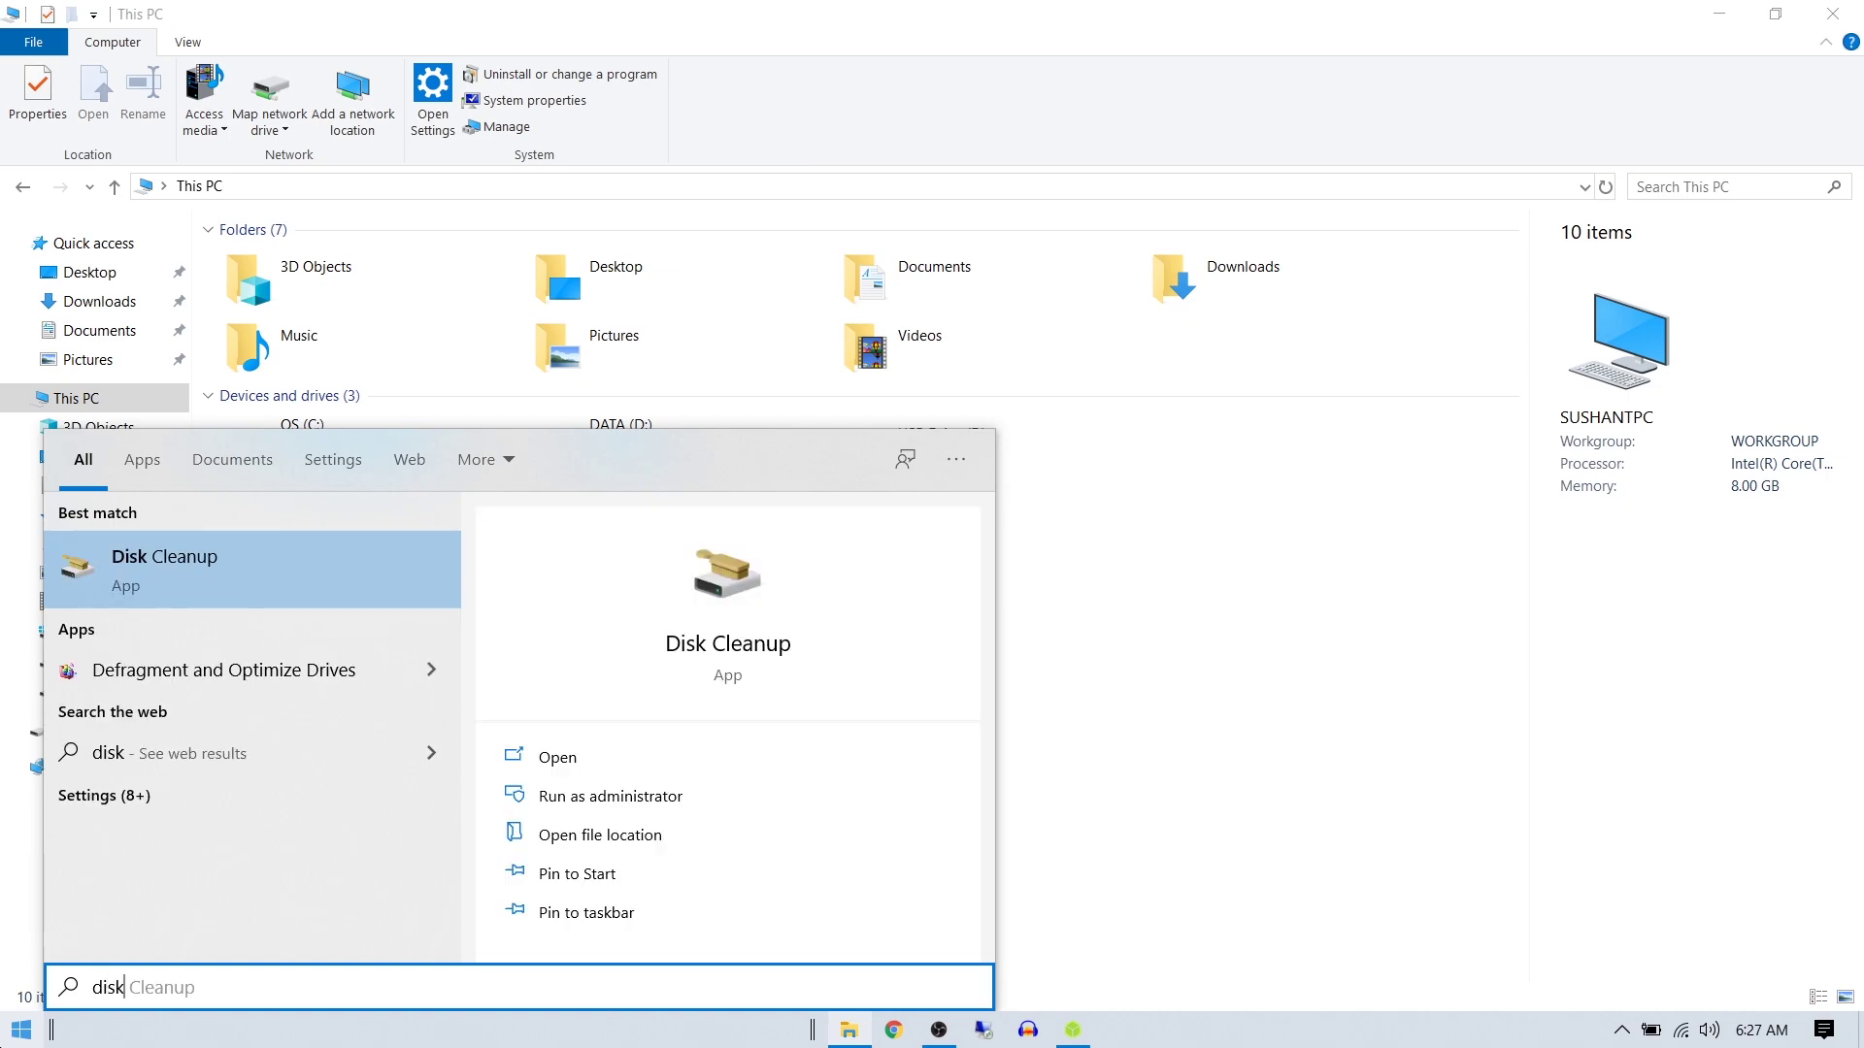
{"action": "type", "text": " par"}
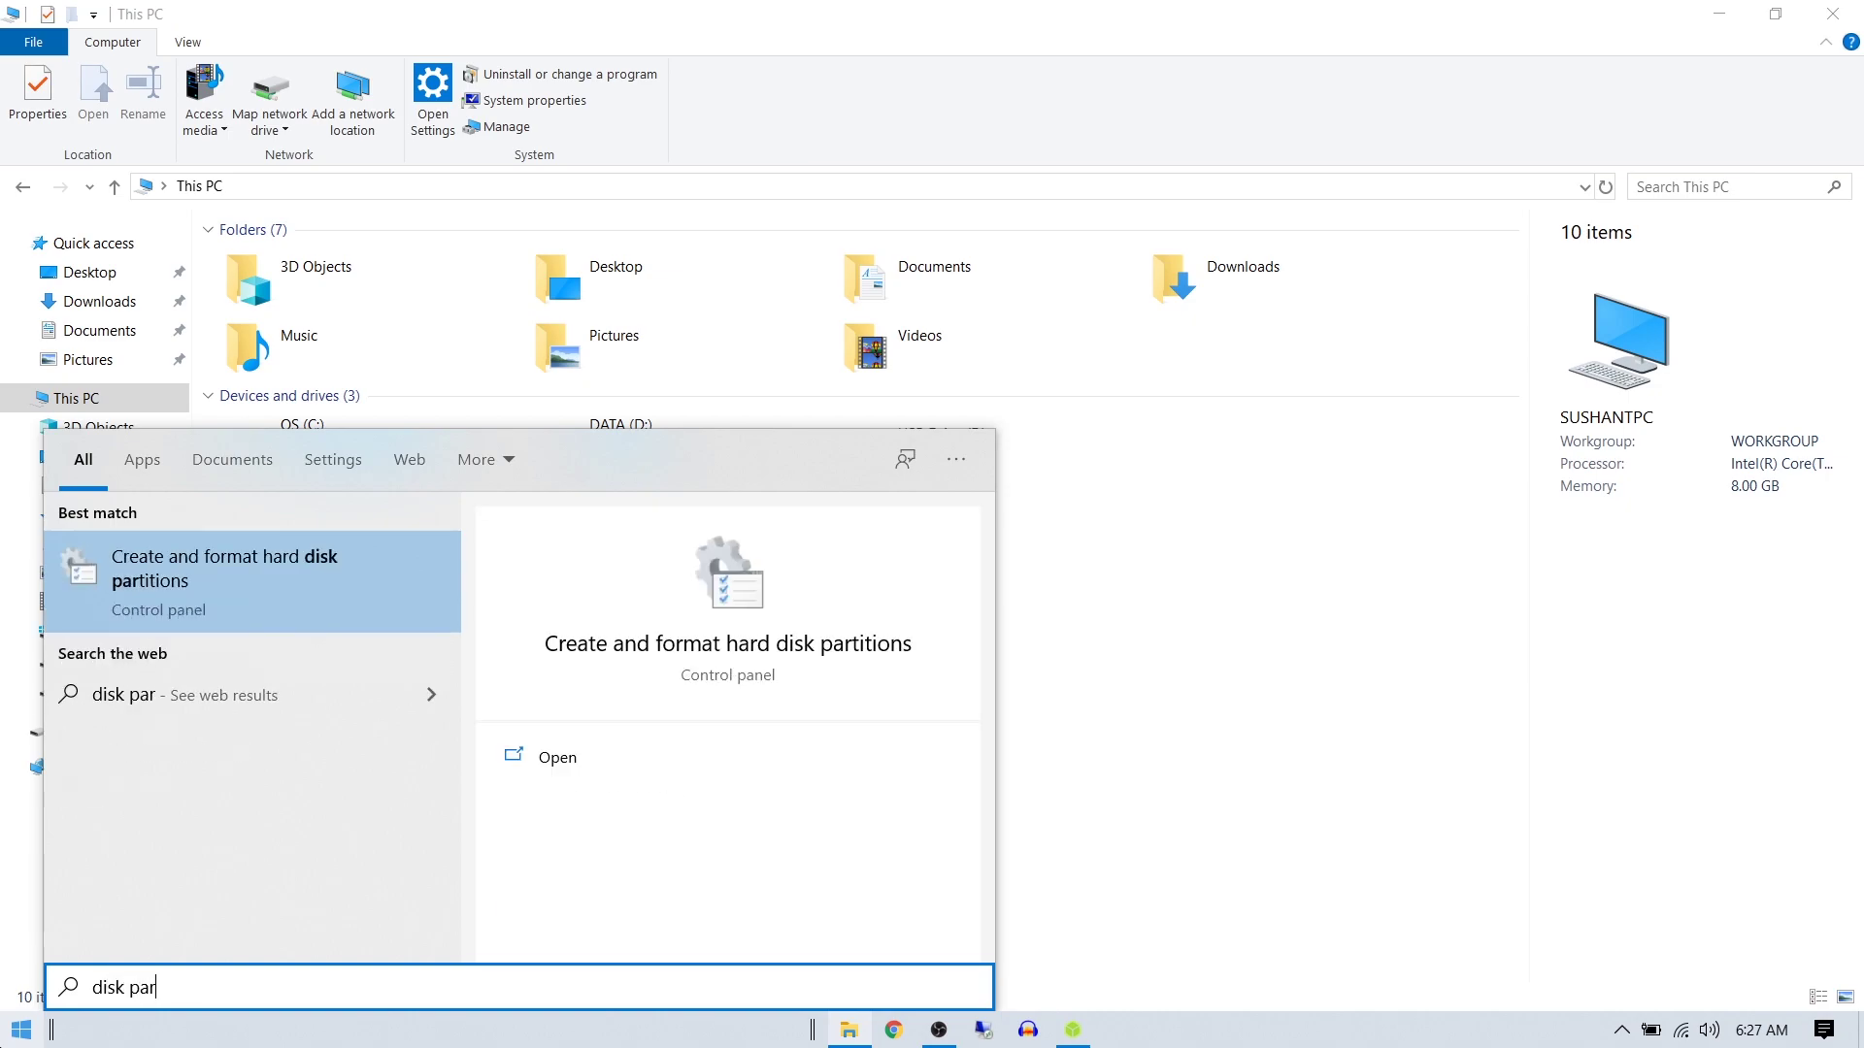
{"action": "key", "text": "Return"}
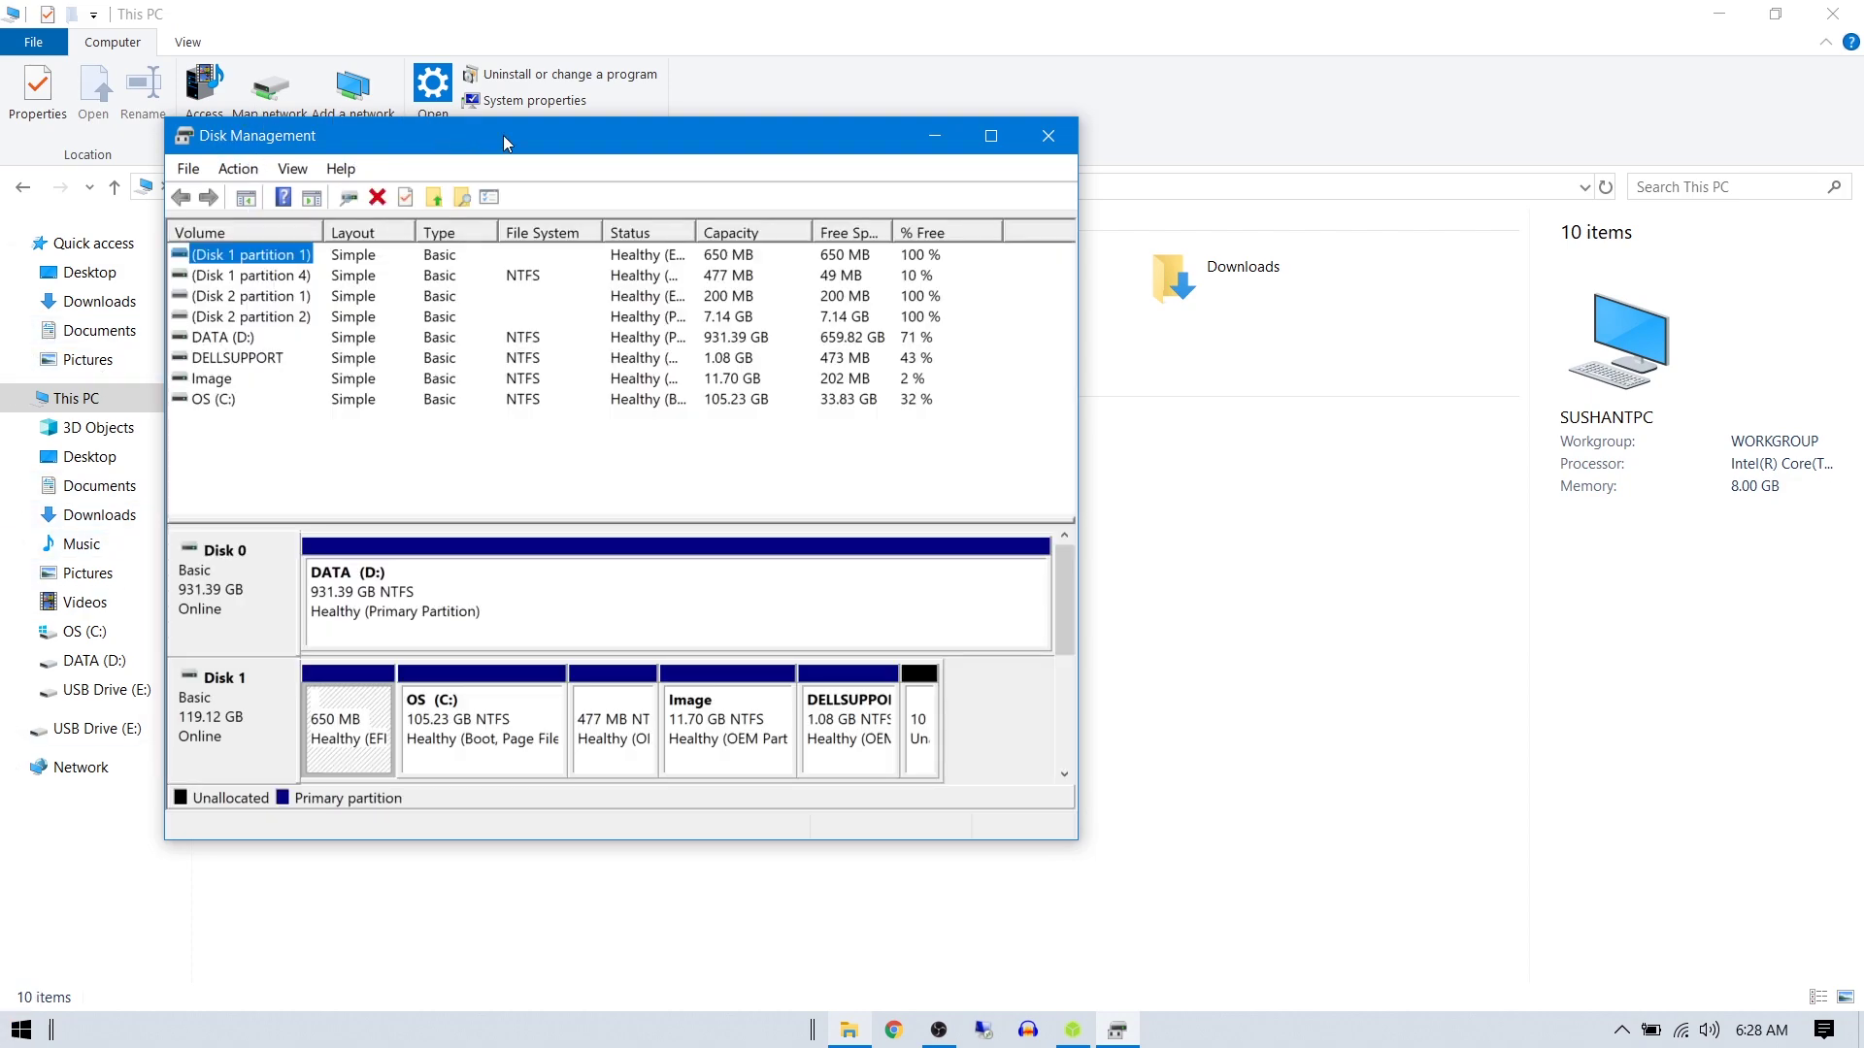
- Maximize Disk Management to inspect Disk 2's 200 MB EFI, 7.14 GB primary and unallocated space
{"action": "double_click", "coordinate": [502, 136]}
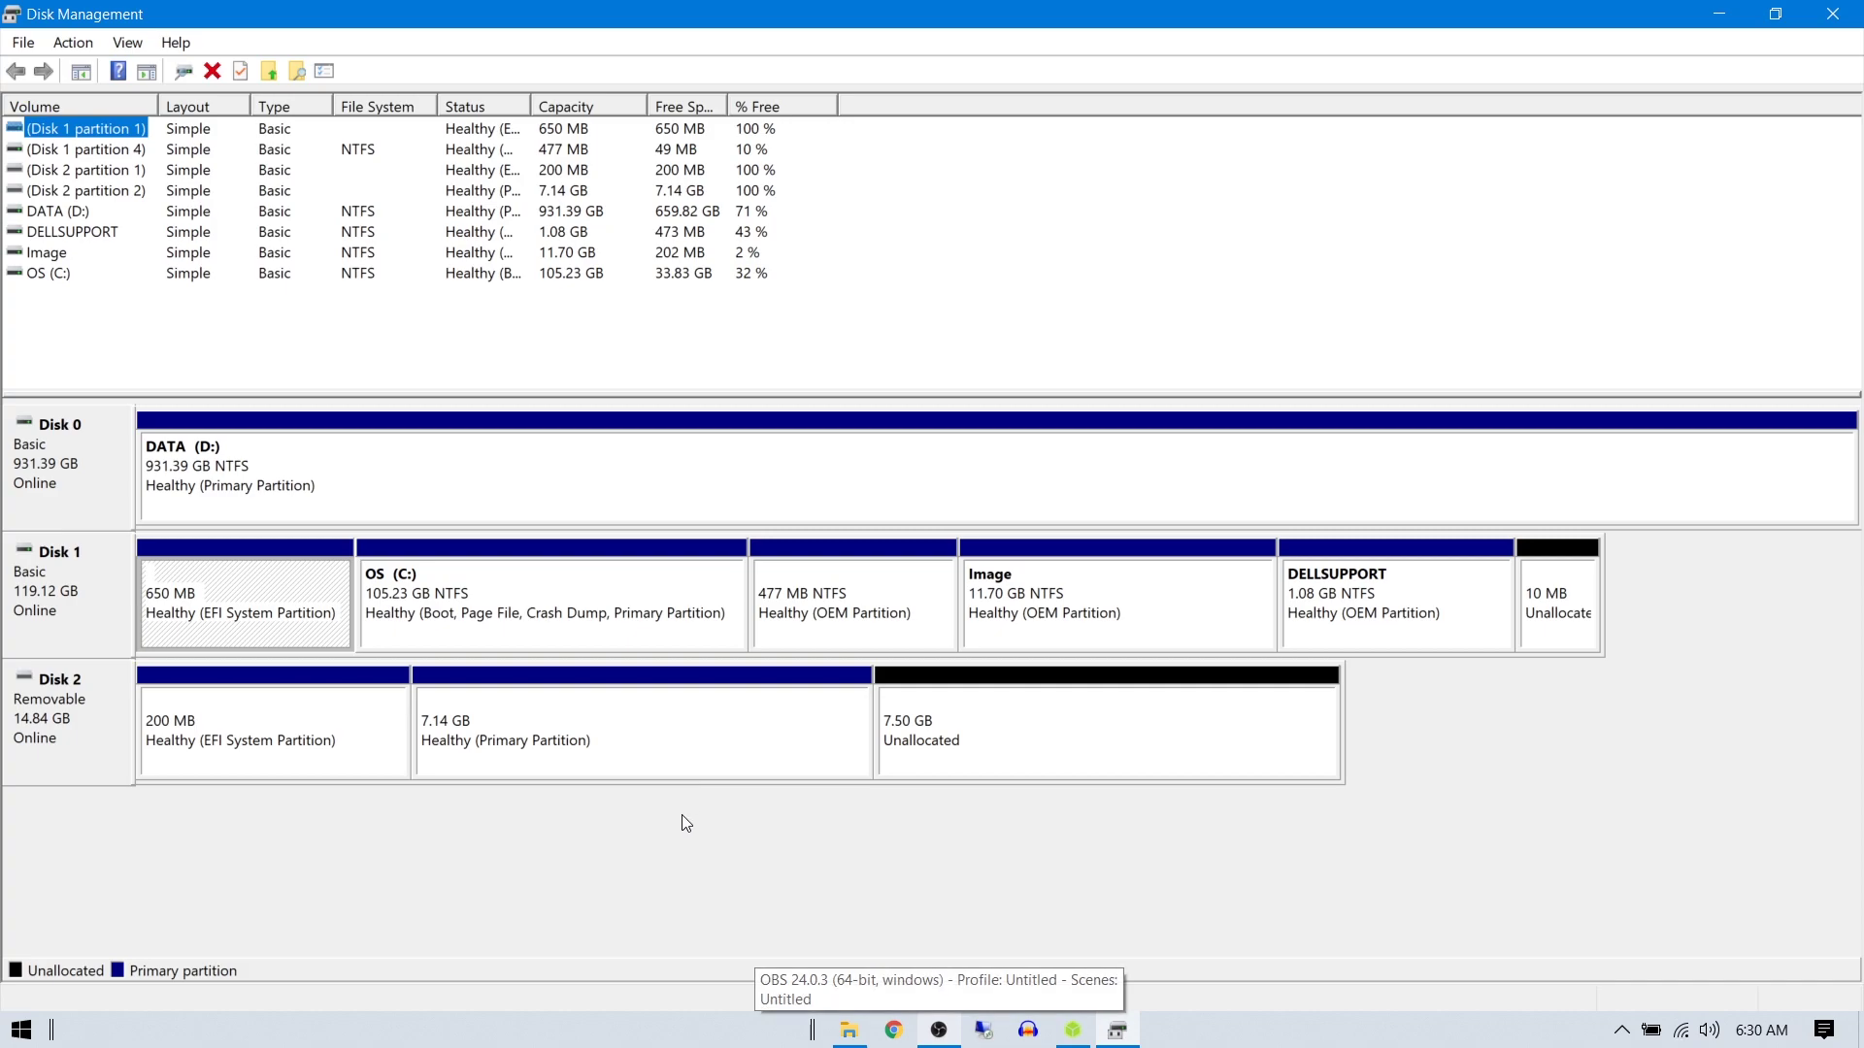
- Clear the partition selection and close Disk Management
{"action": "left_click", "coordinate": [730, 906]}
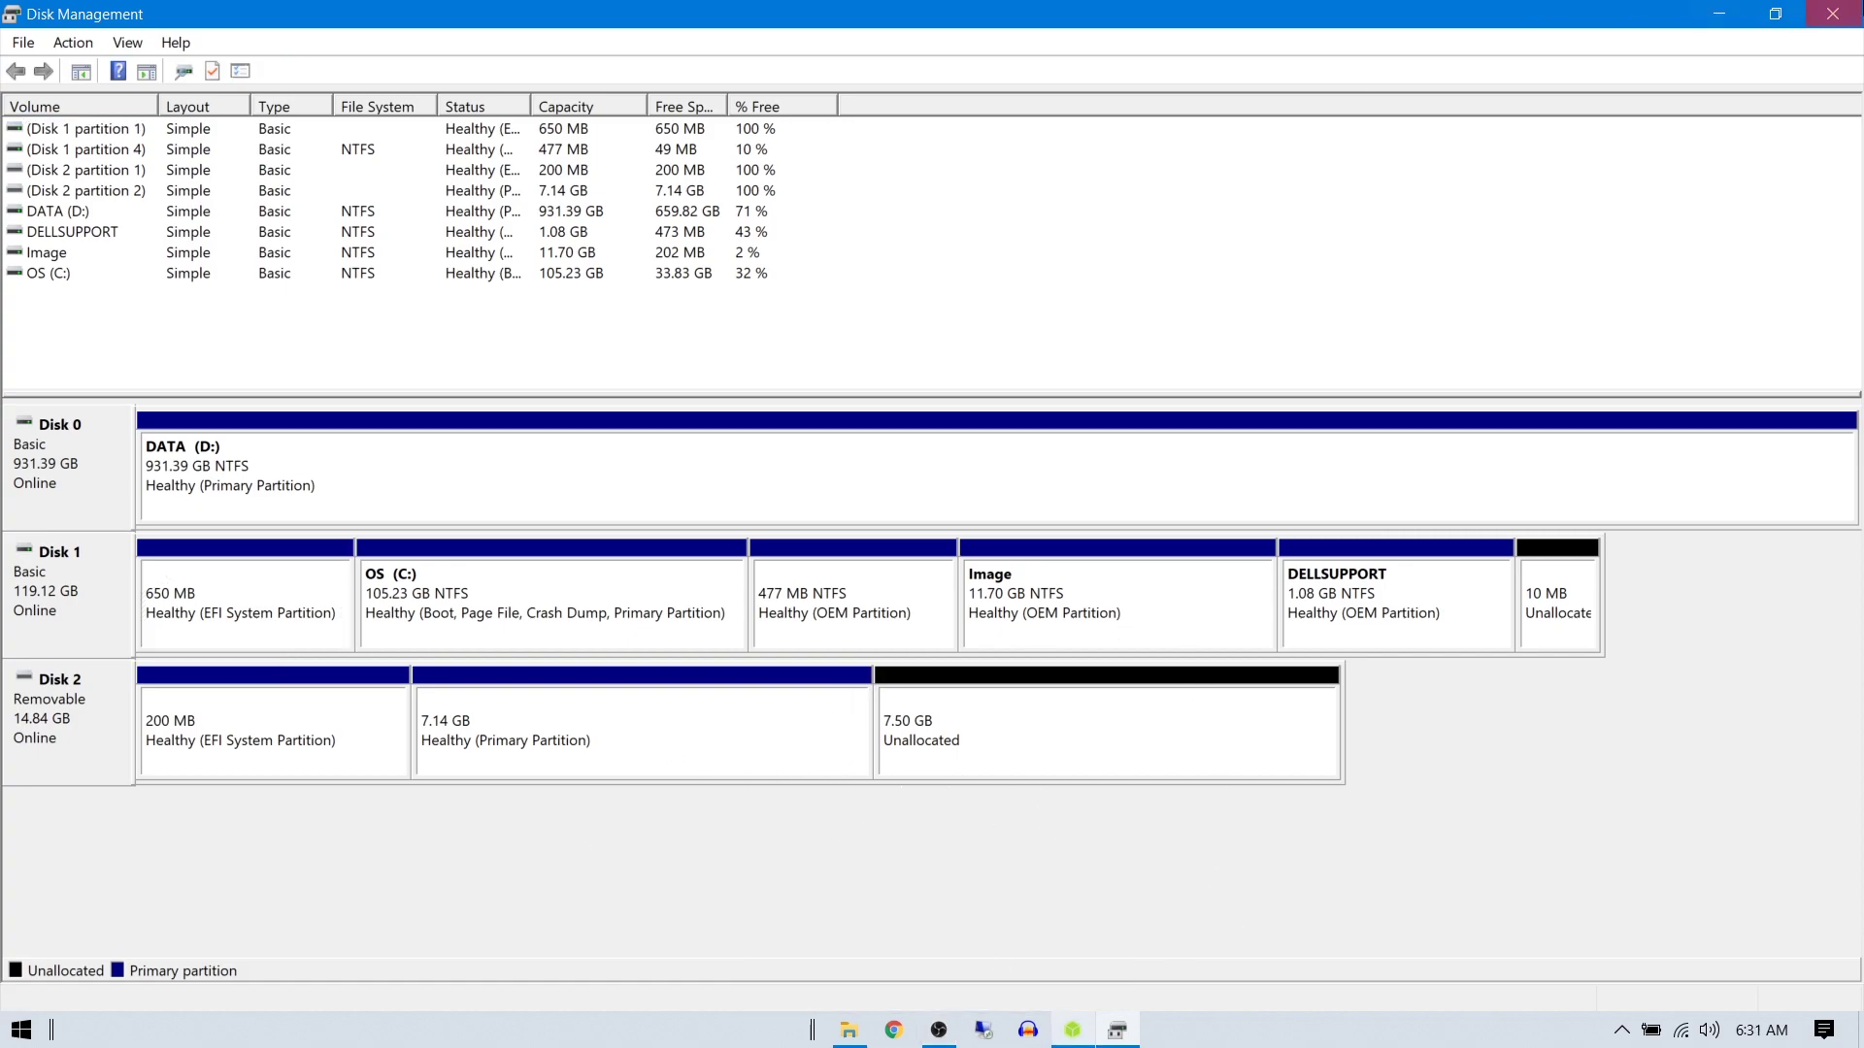
{"action": "left_click", "coordinate": [1833, 14]}
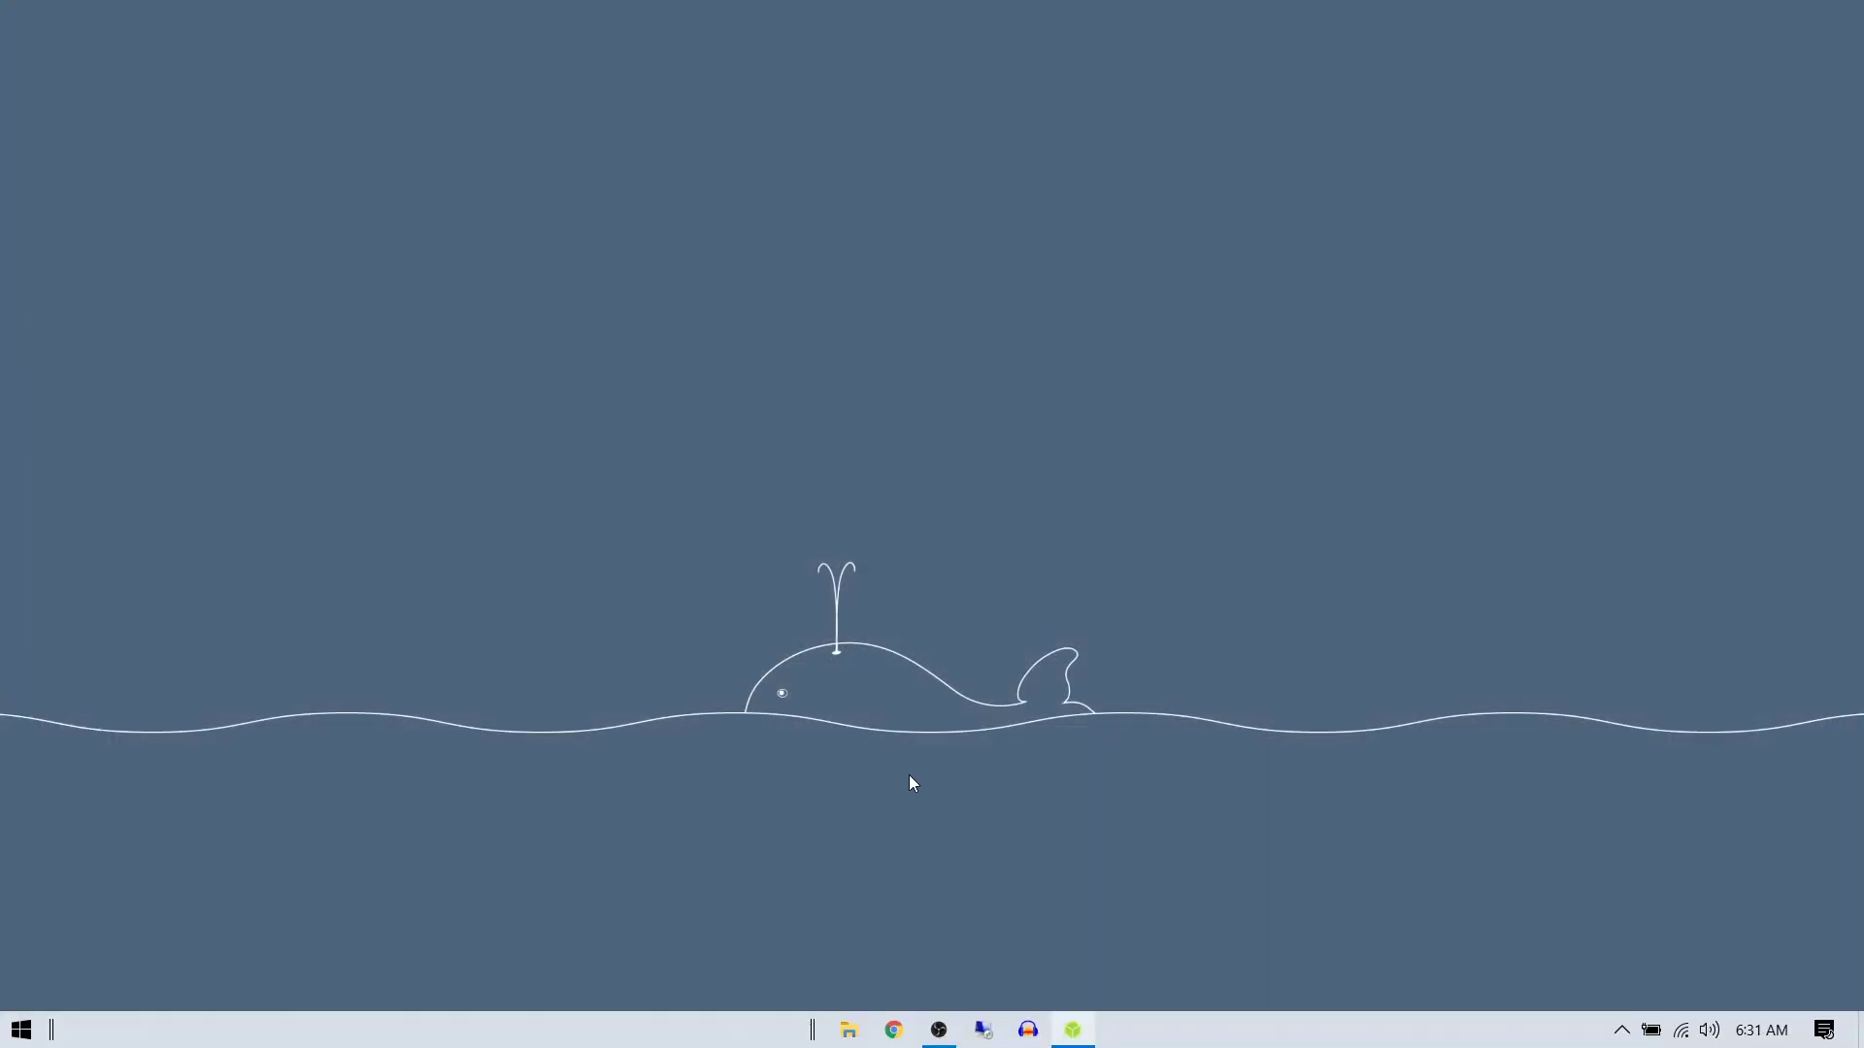
- Bring back the blank balenaEtcher window, move it toward screen centre, and close it
{"action": "left_click", "coordinate": [1084, 1035]}
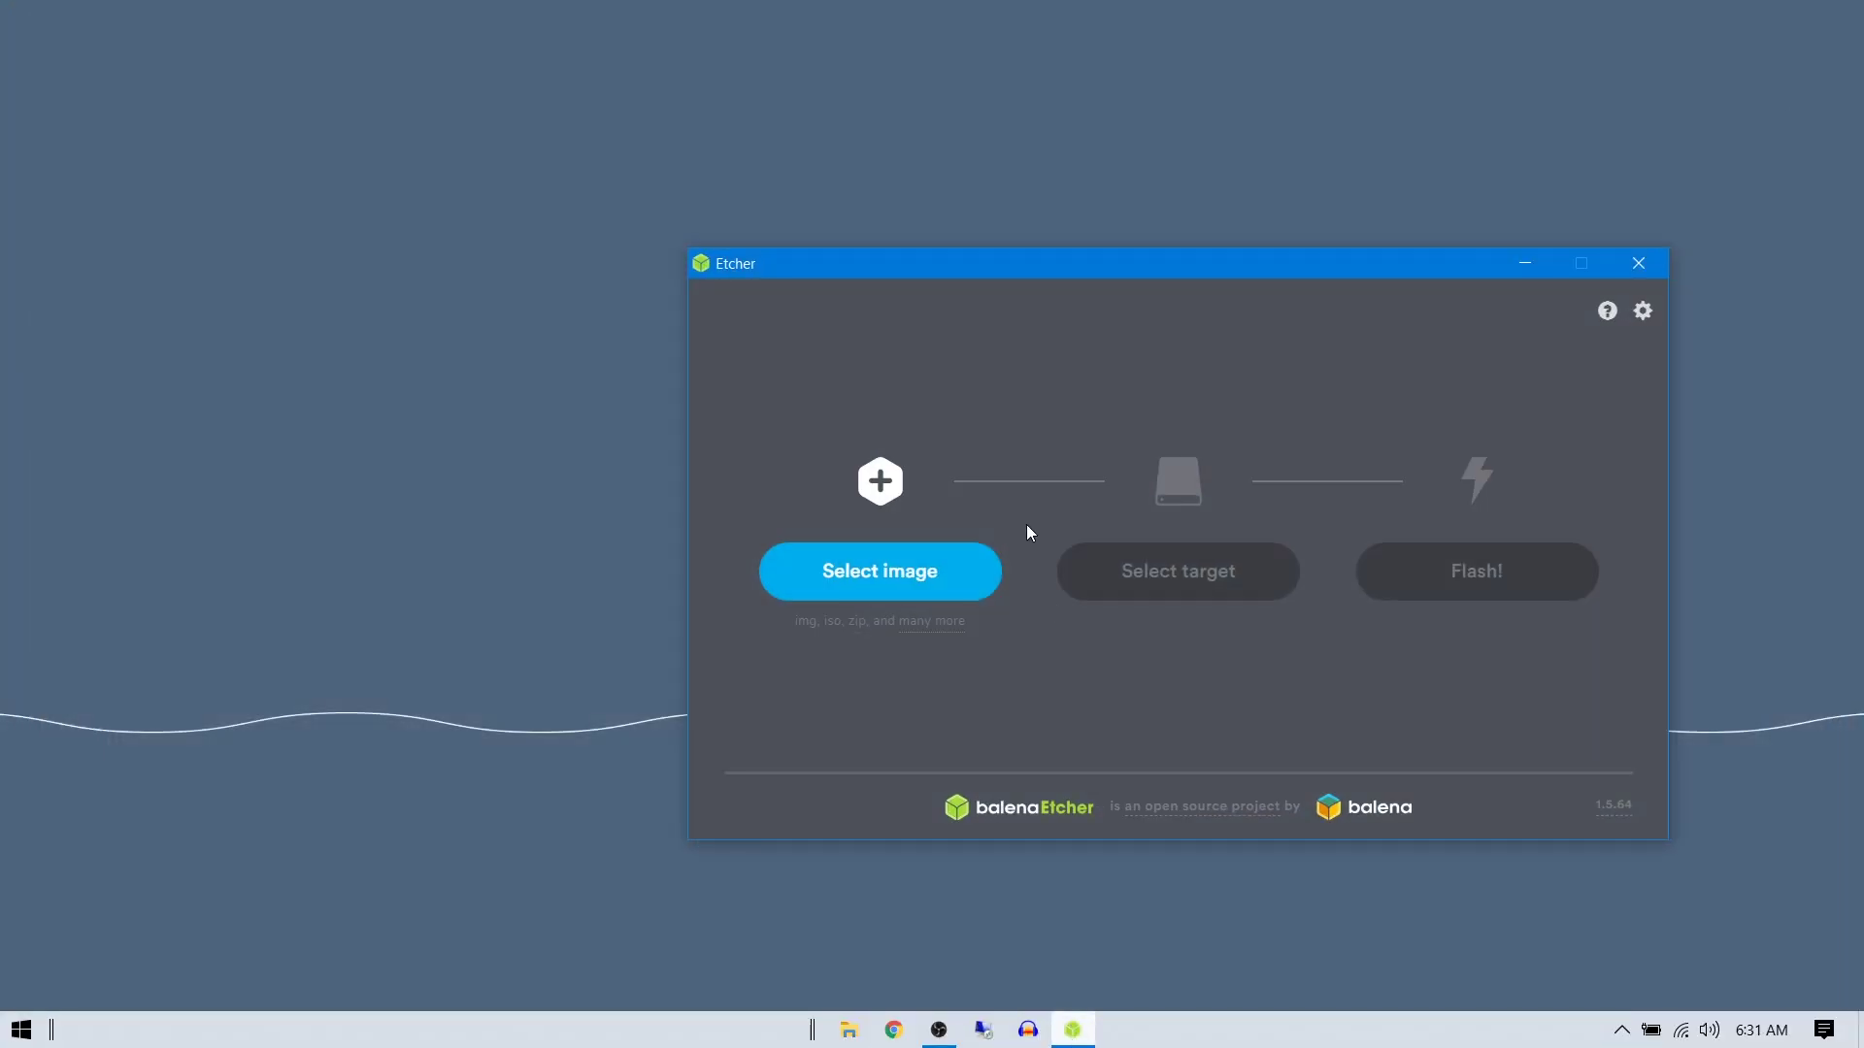
{"action": "left_click_drag", "start_coordinate": [980, 265], "coordinate": [764, 268]}
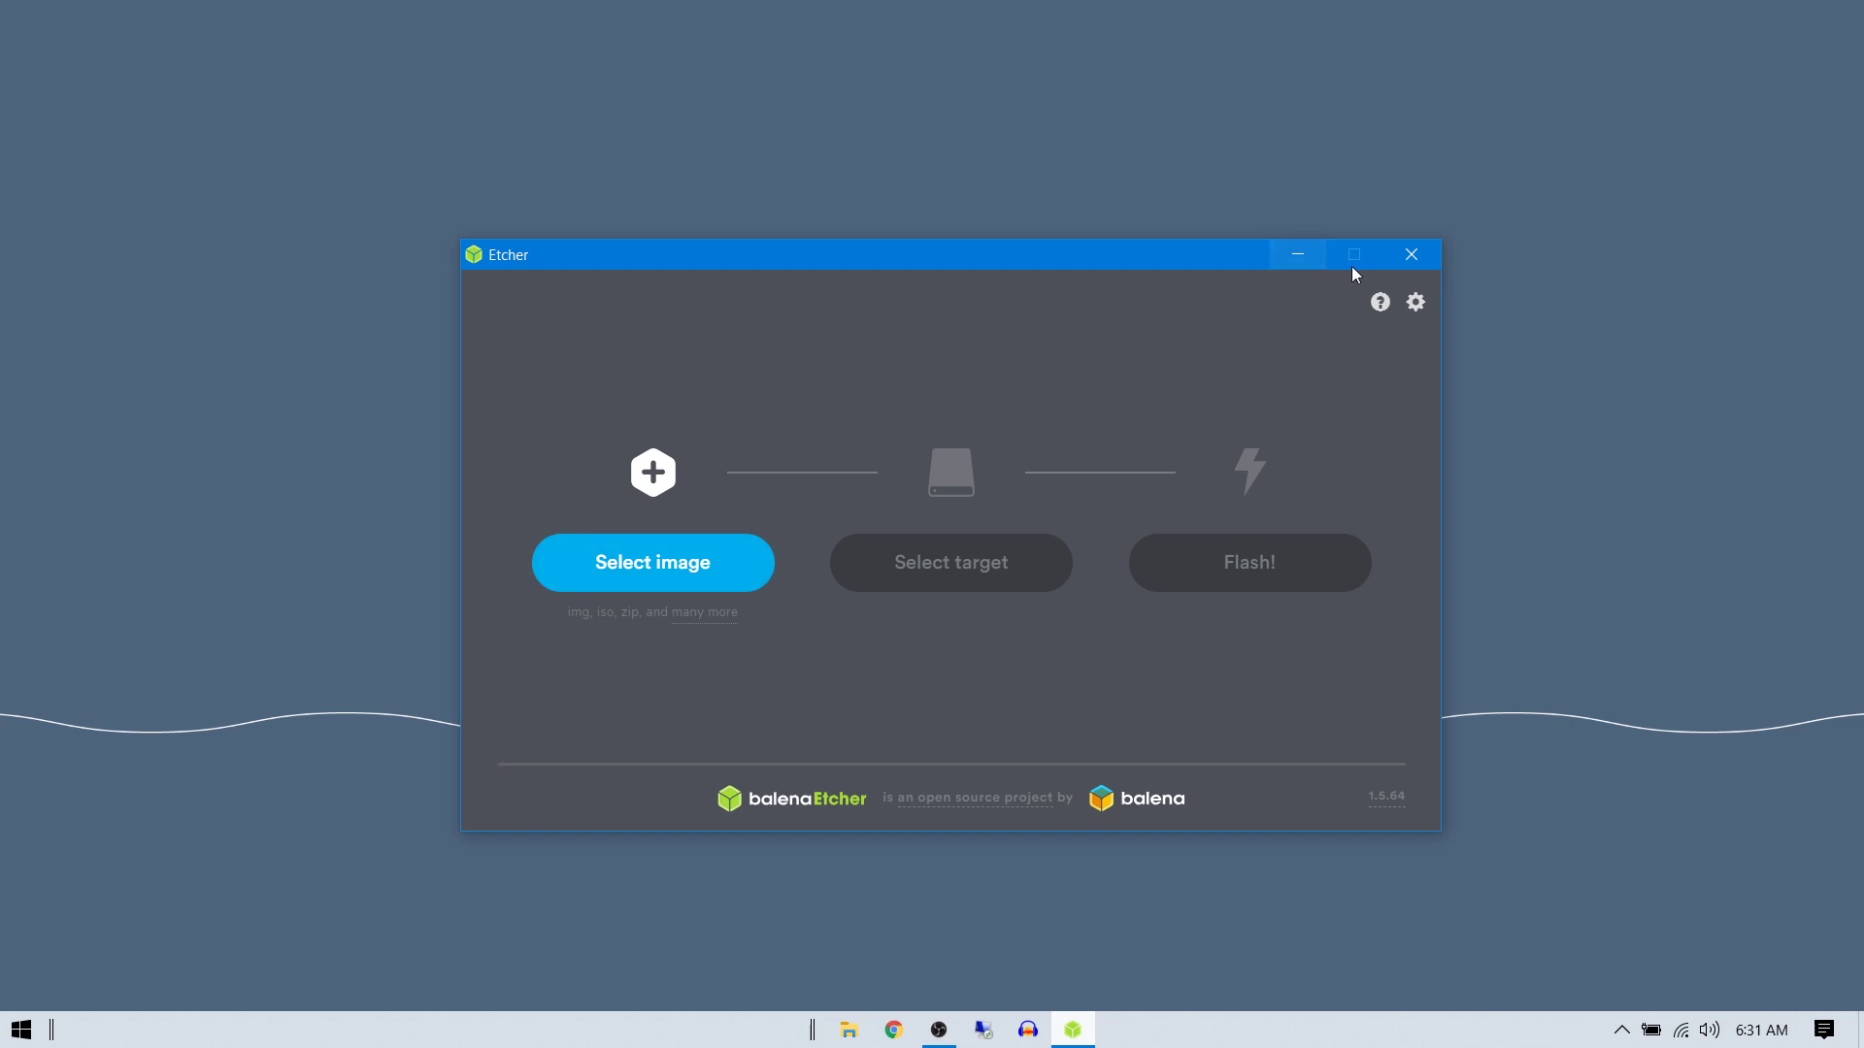
{"action": "left_click", "coordinate": [1411, 254]}
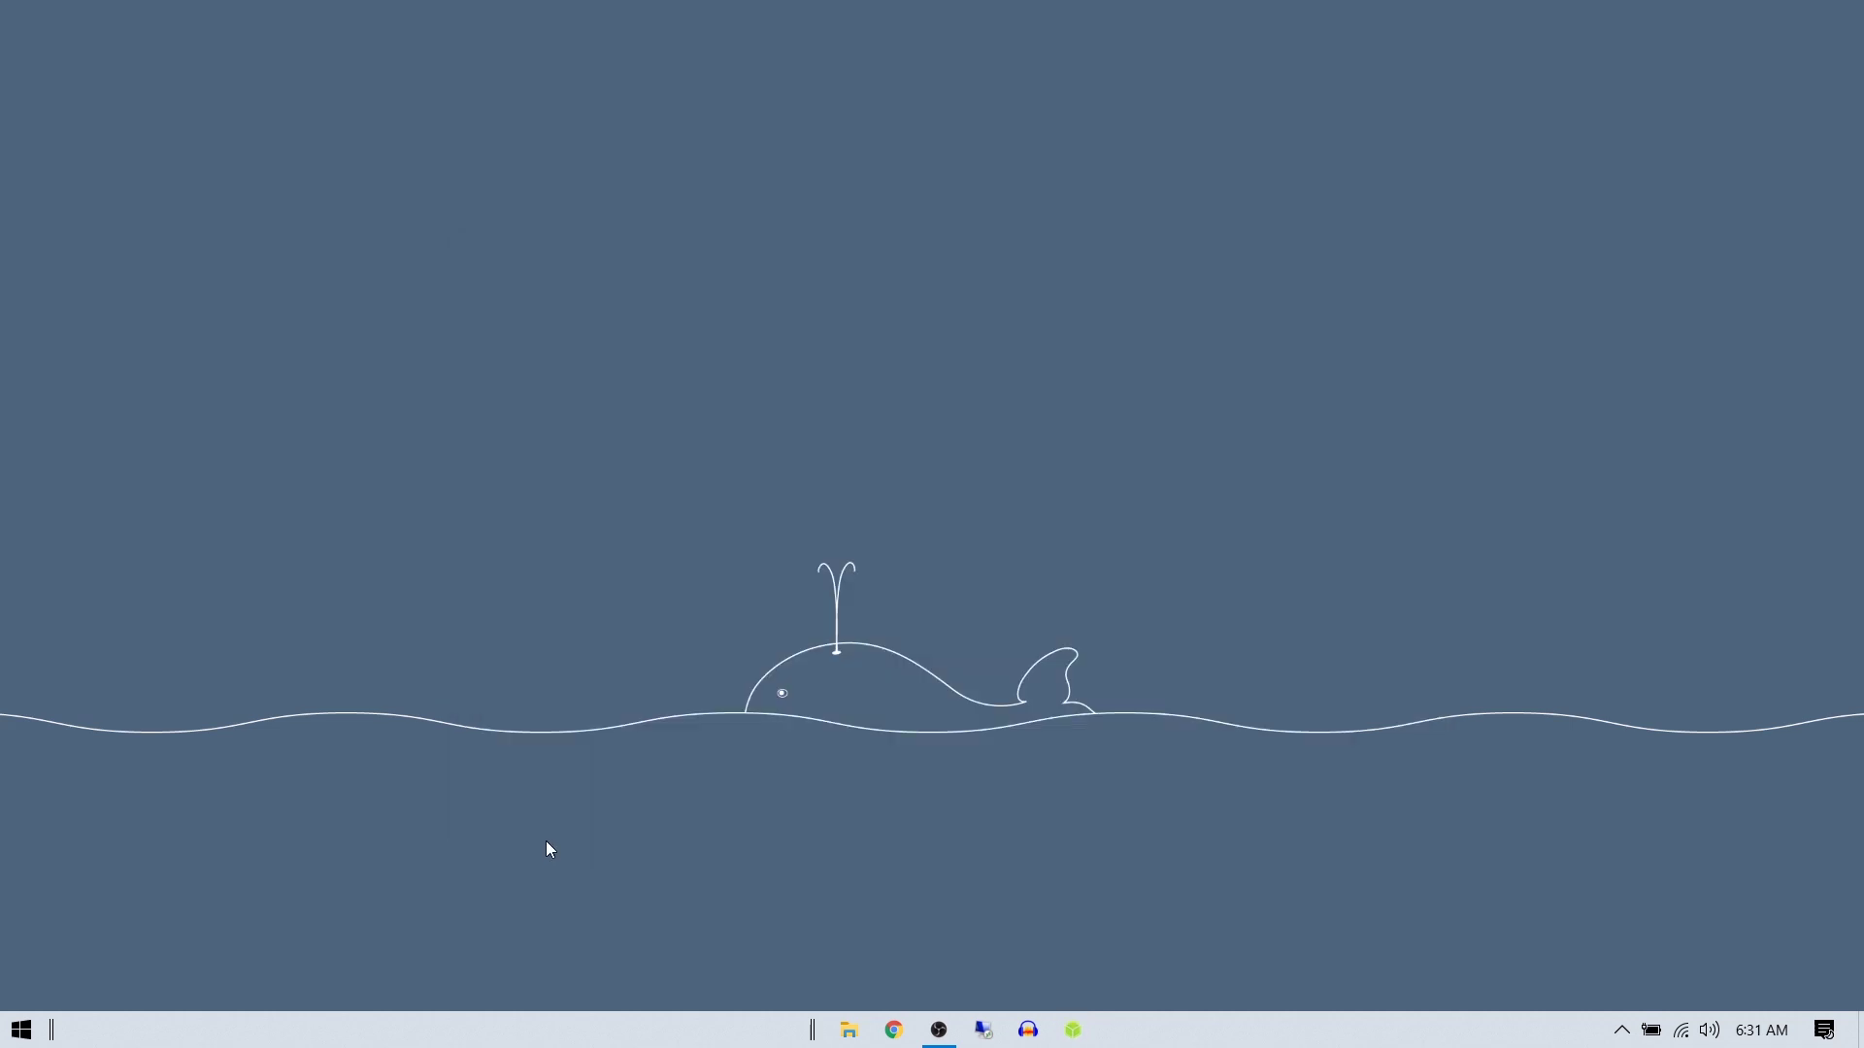